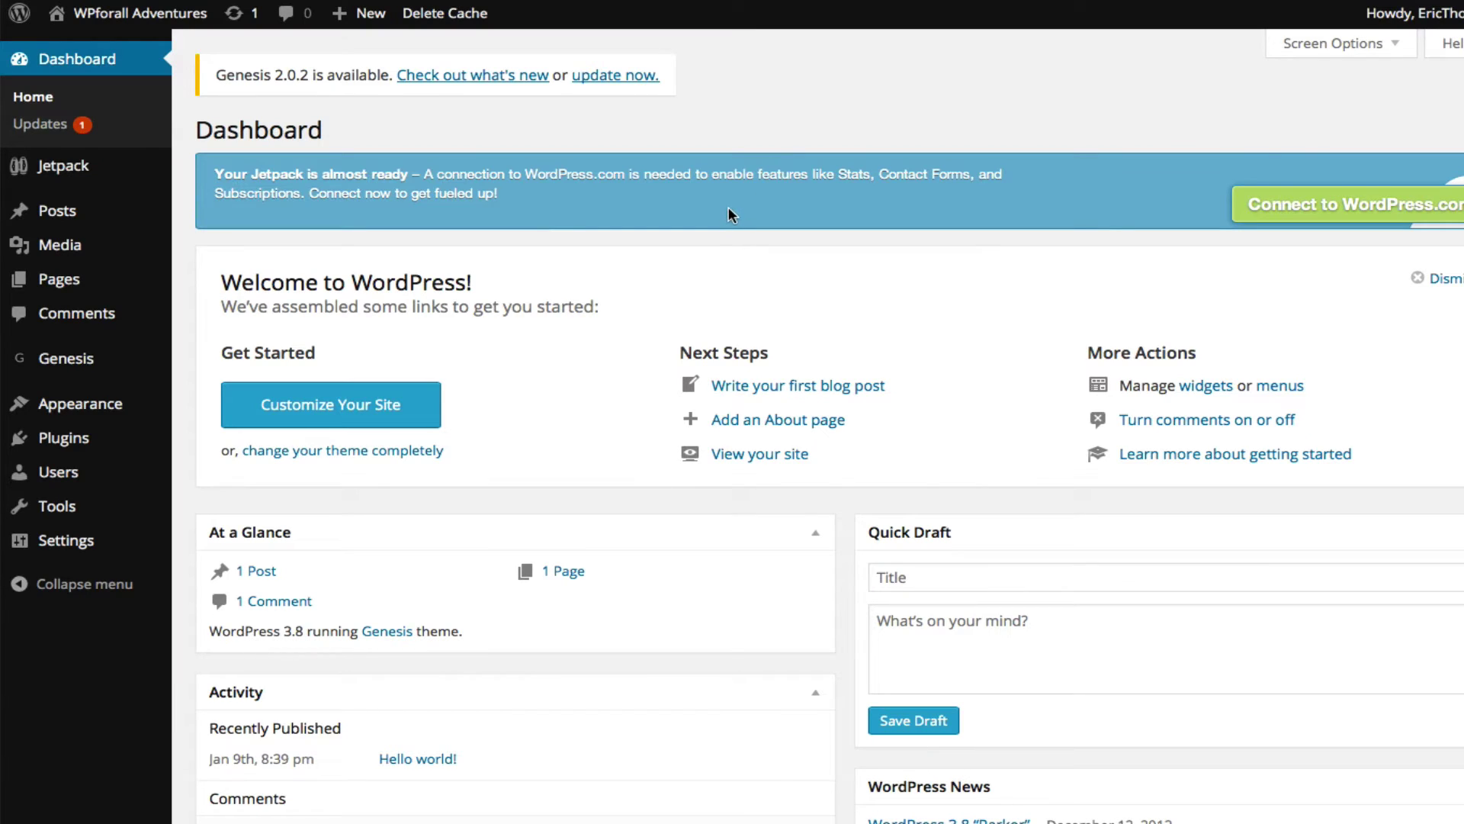
- Go to the Posts list, which shows the single Hello world! post
mouse_move(164, 210)
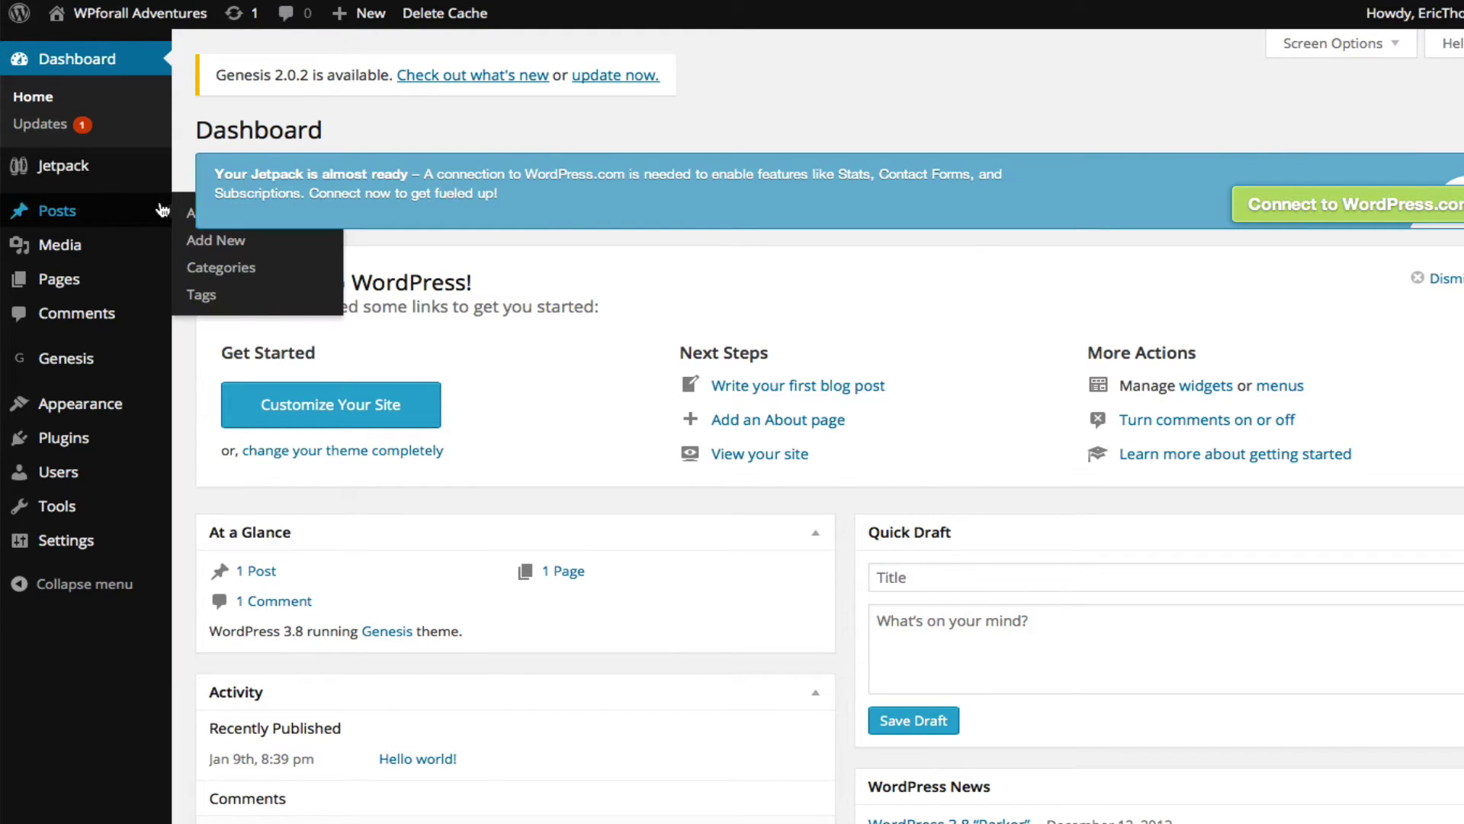
click(114, 215)
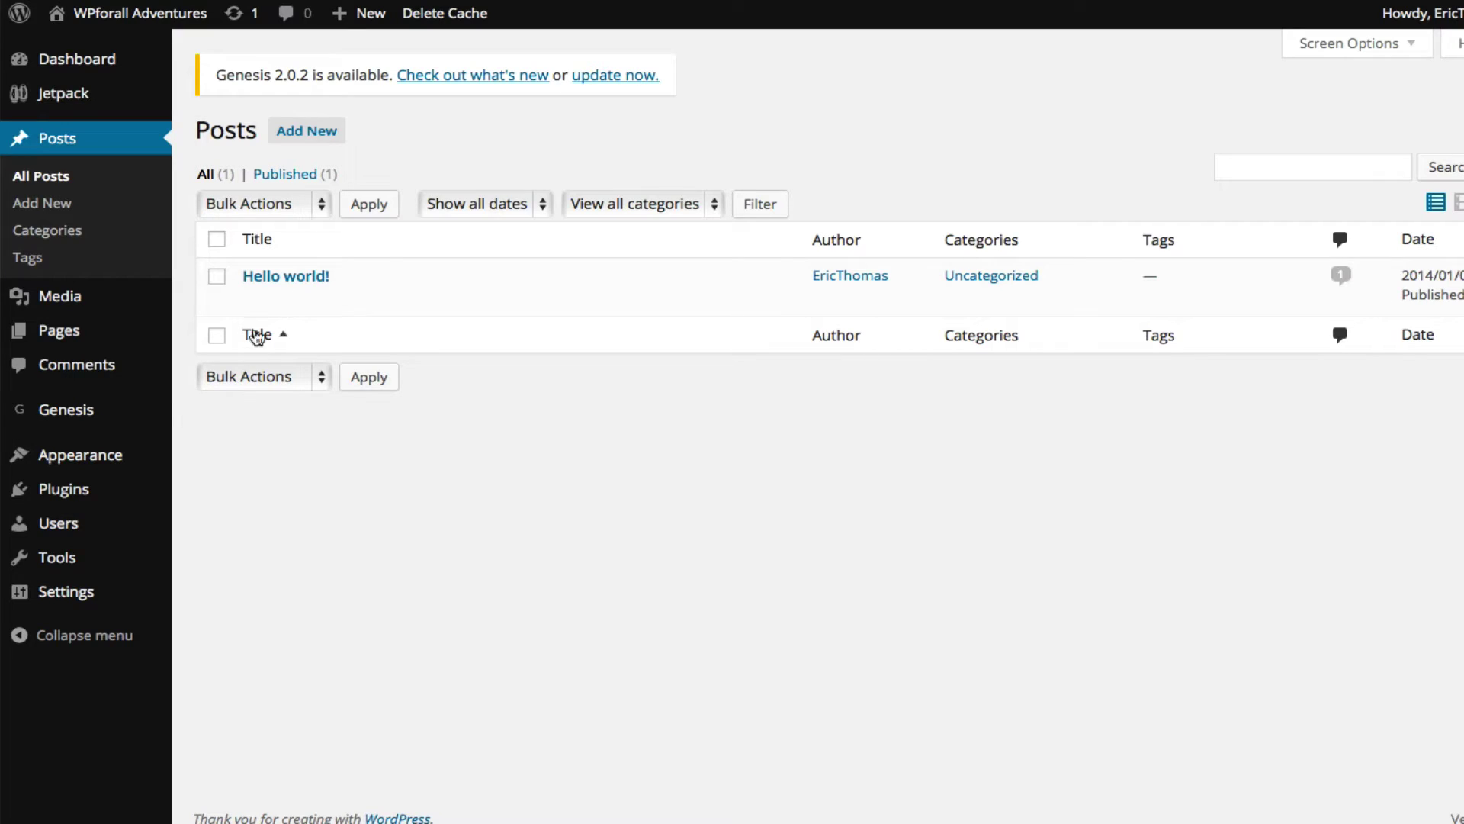
mouse_move(294, 286)
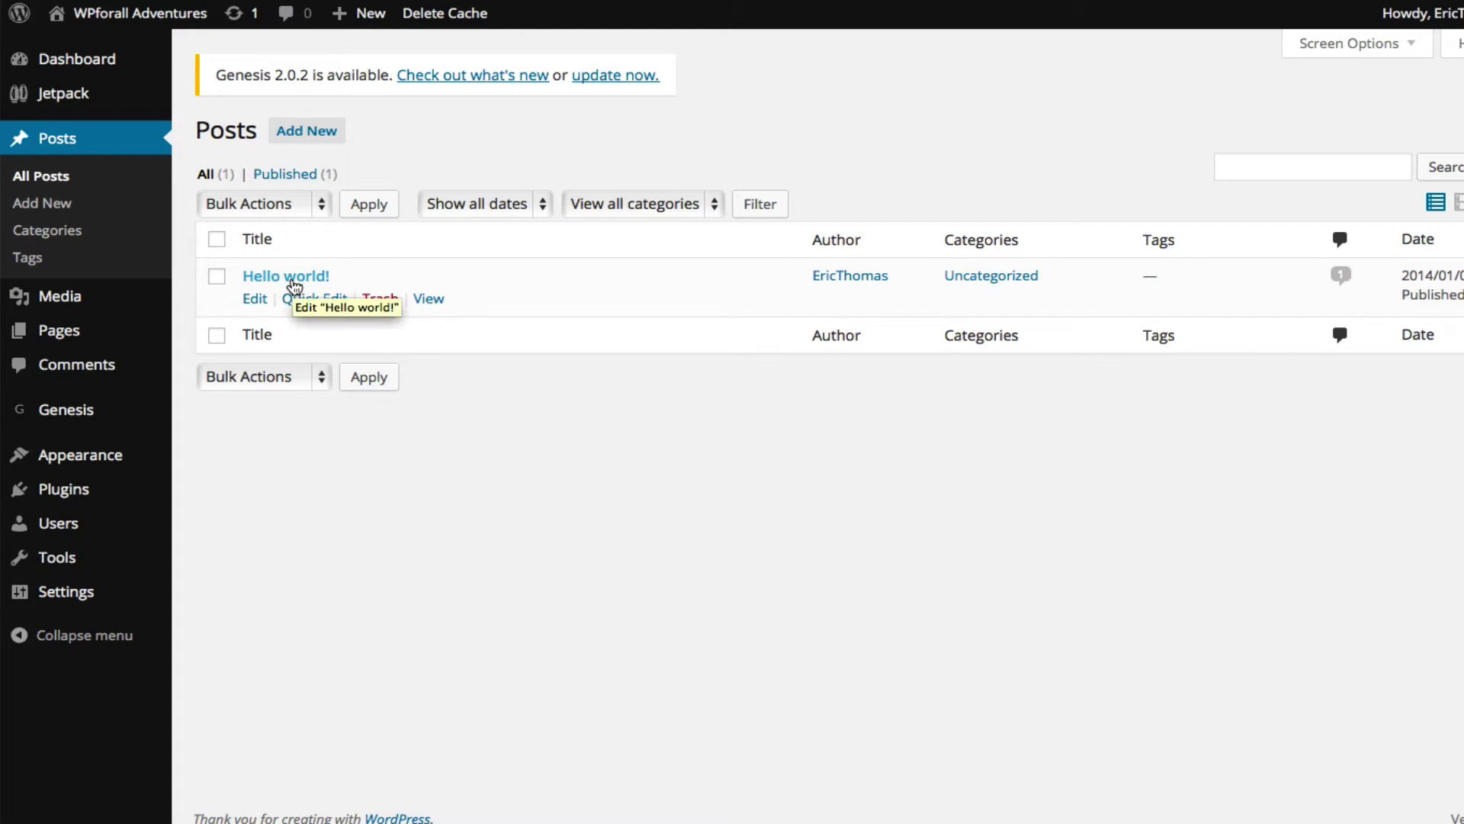
- Open the '10 Tips for Scoring a great deal on cruises' draft, select its title and body, and publish it
click(334, 141)
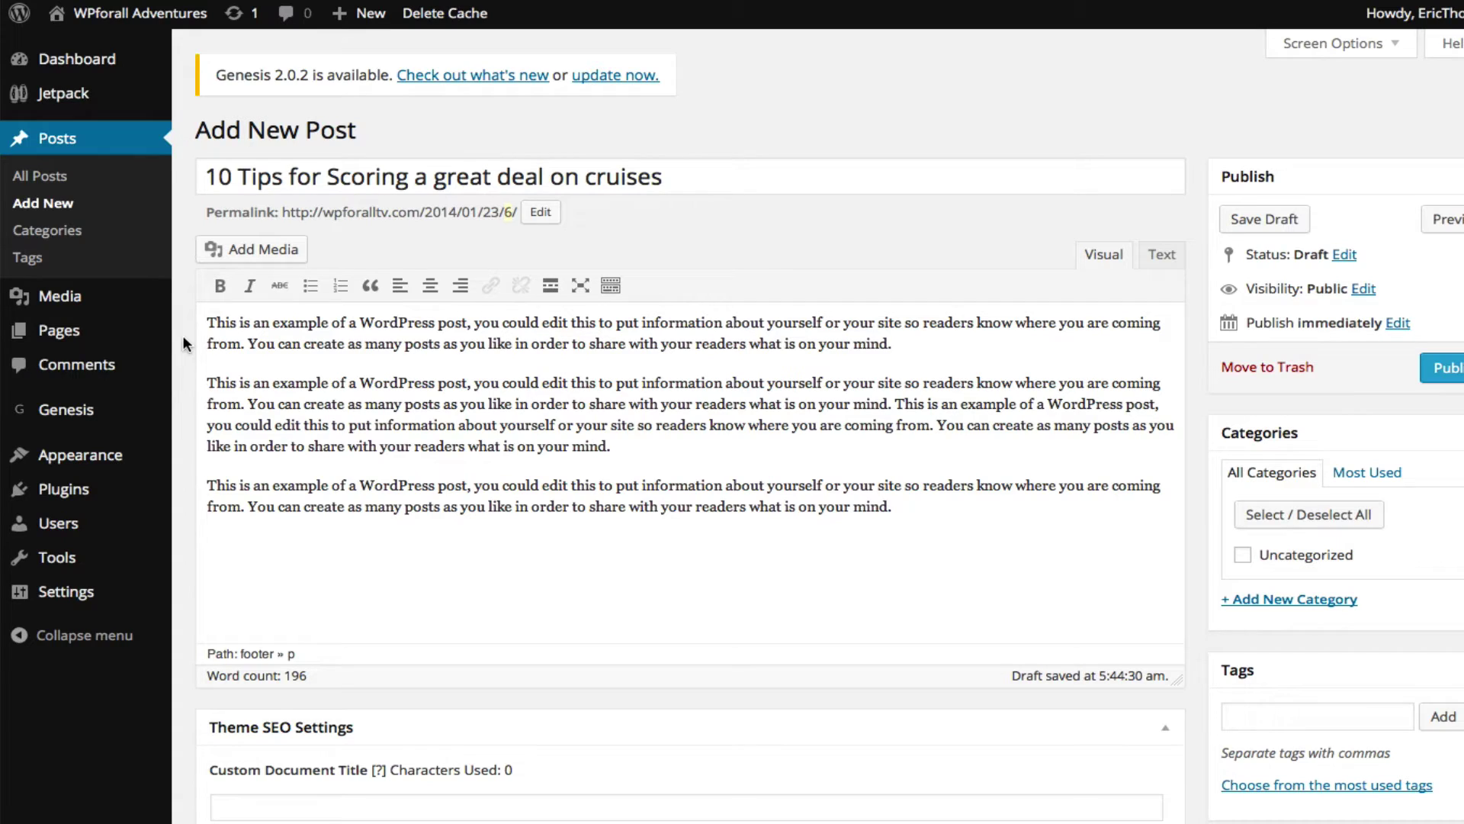
triple_click(533, 172)
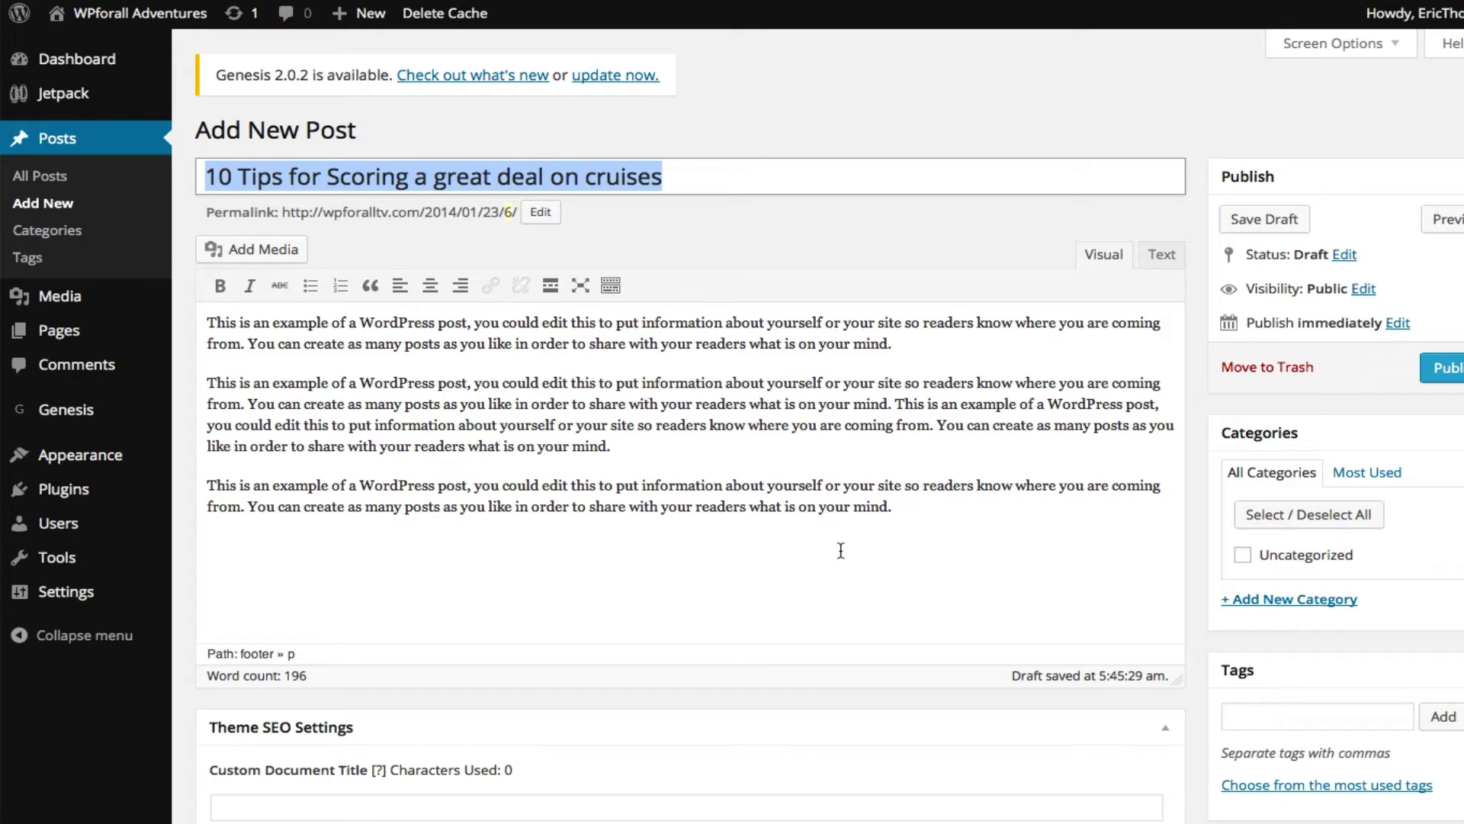
triple_click(843, 508)
drag(918, 523, 196, 238)
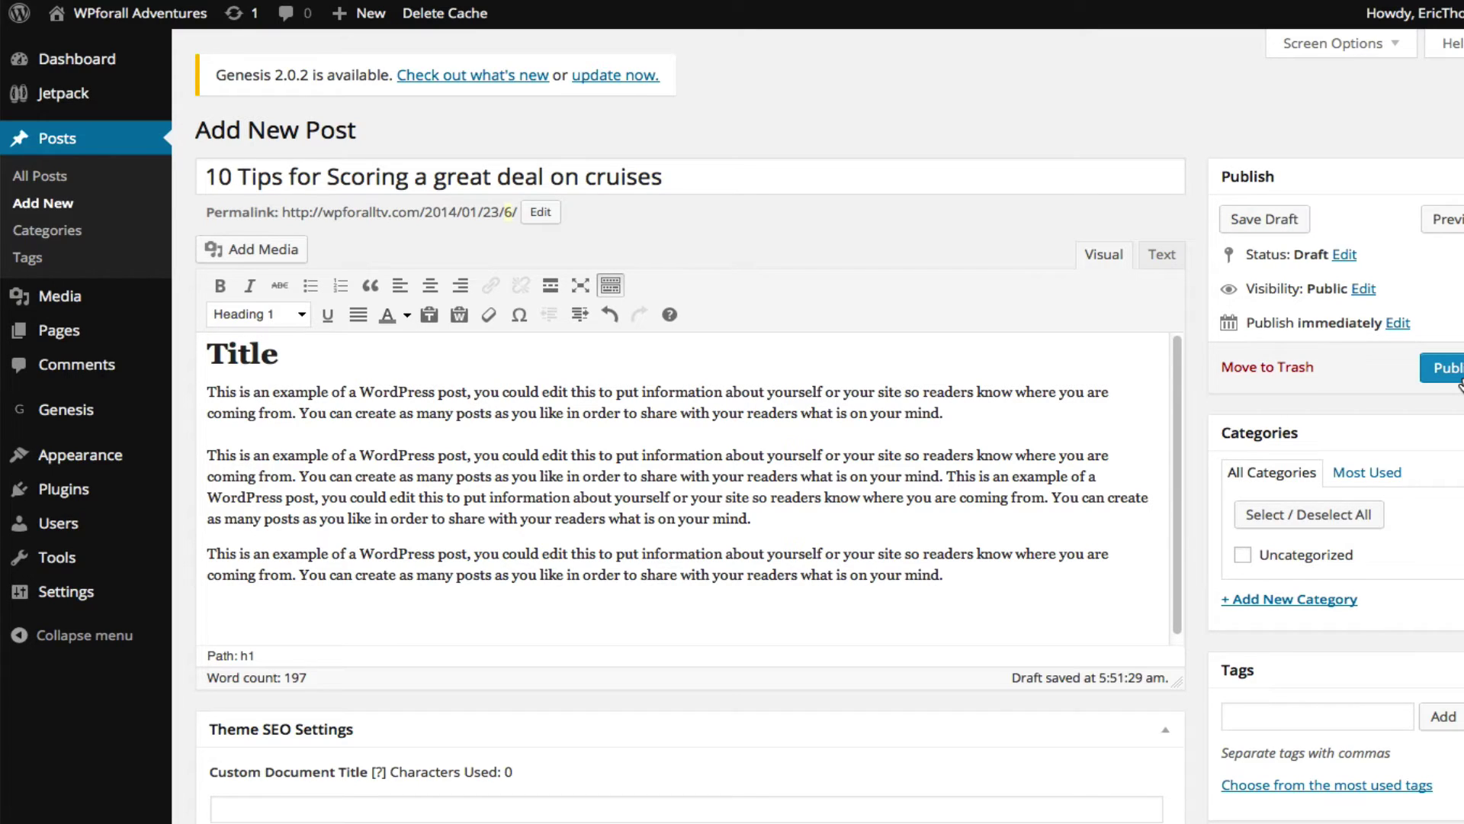
click(1458, 369)
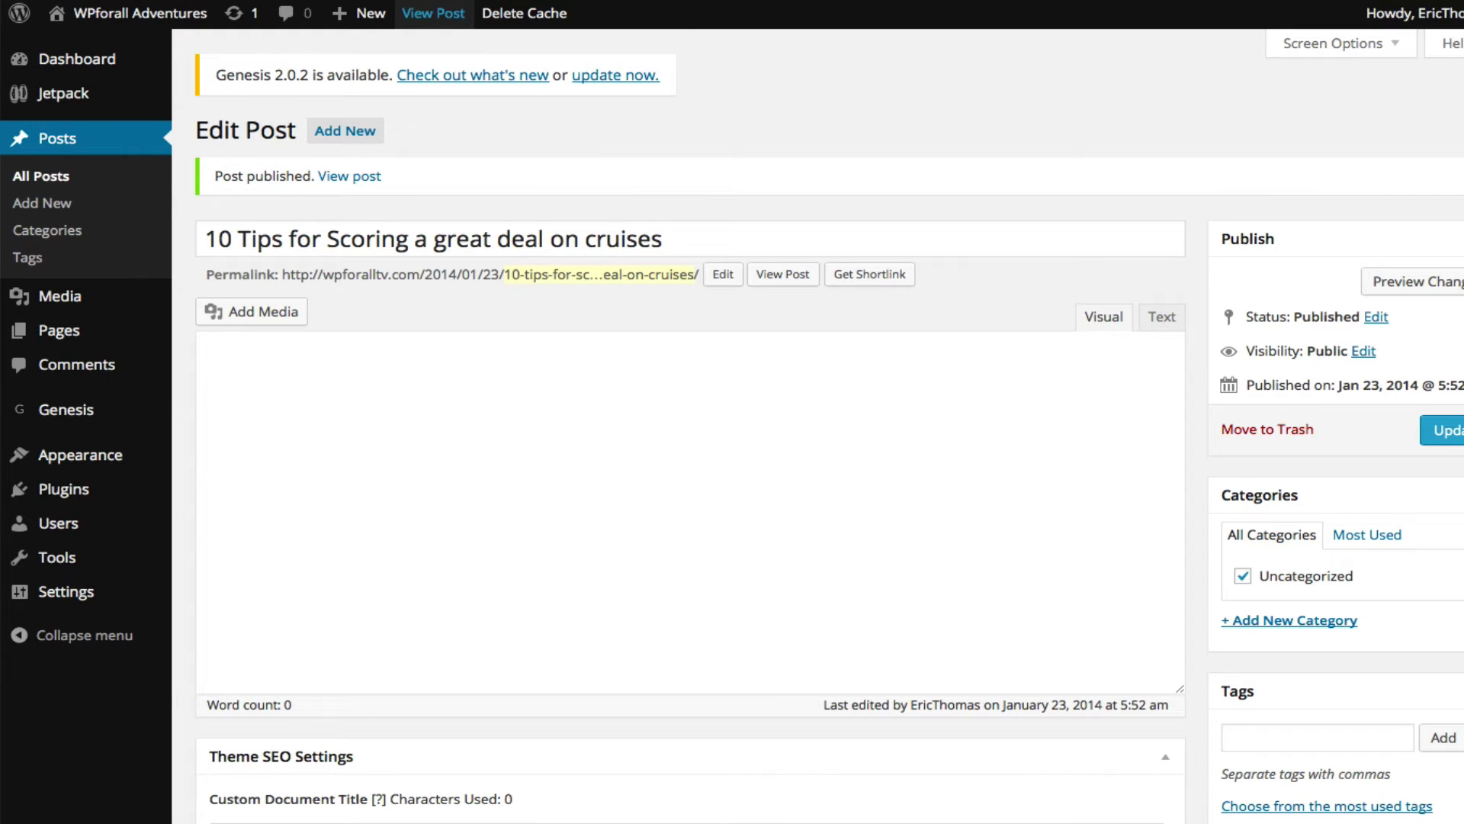
- Check the live front page and the cruise-tips post's own page down to the comments
click(433, 13)
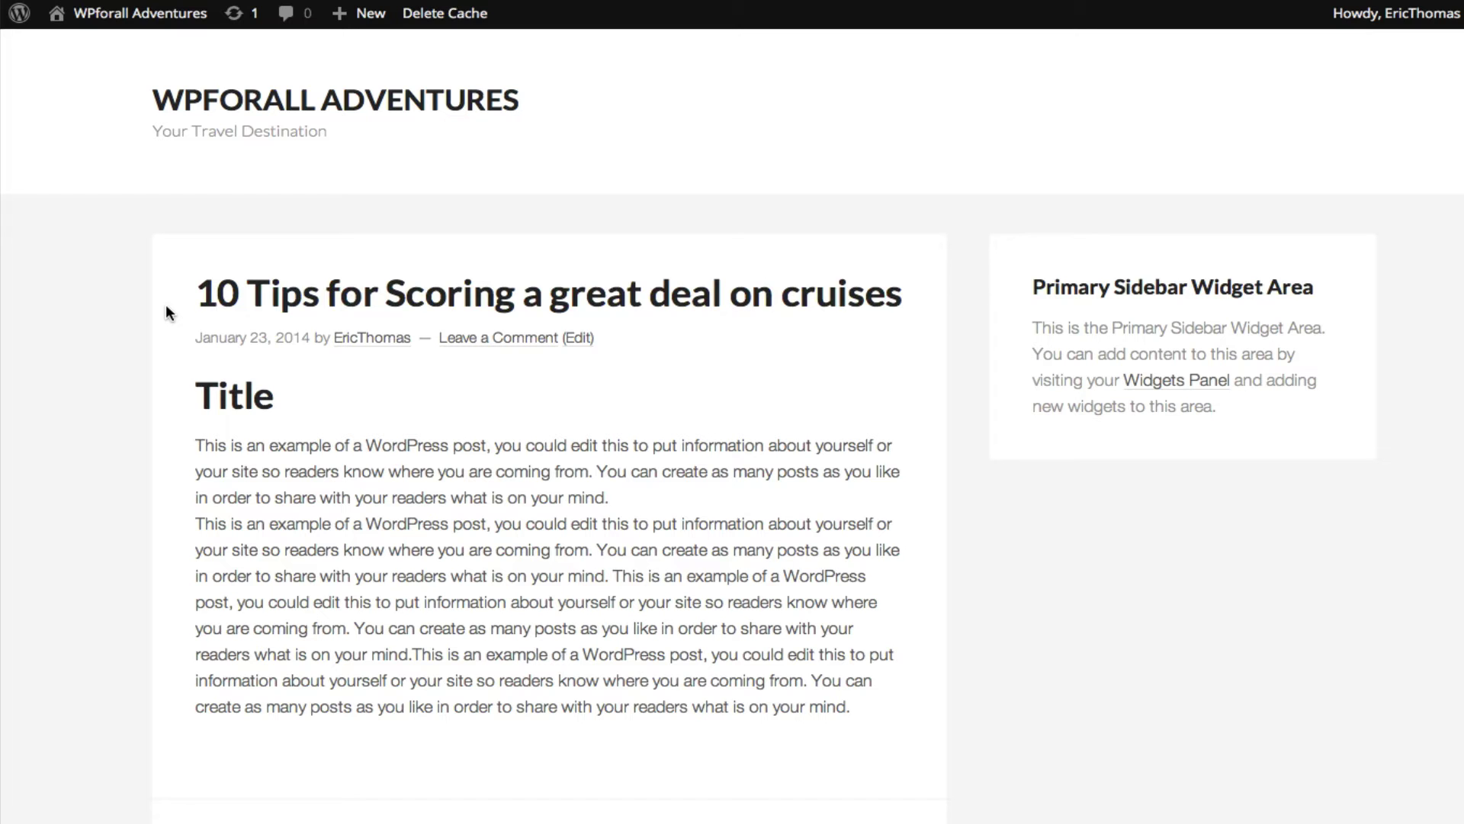
scroll(167, 312, down, 7)
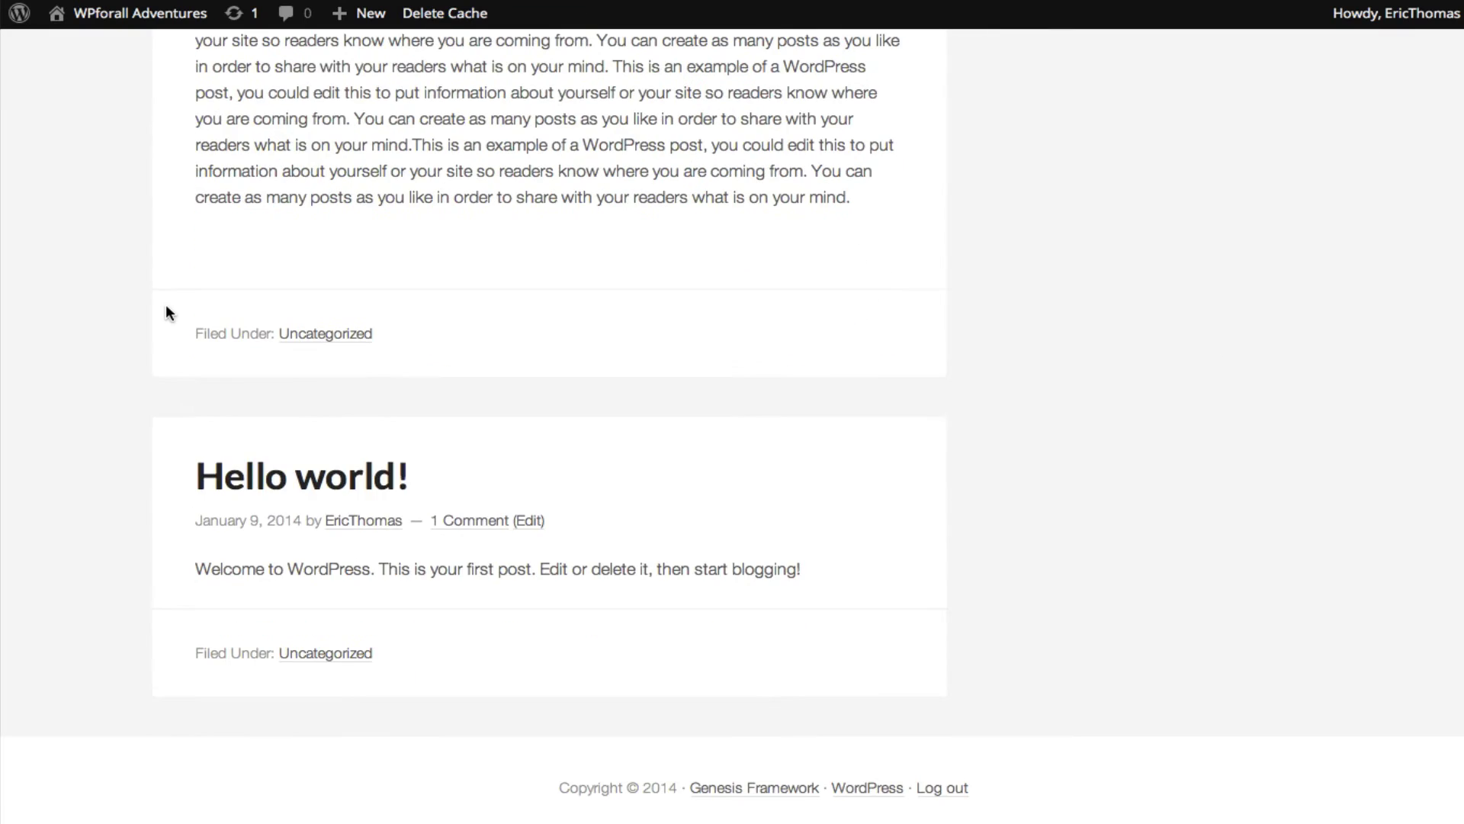
scroll(166, 305, up, 7)
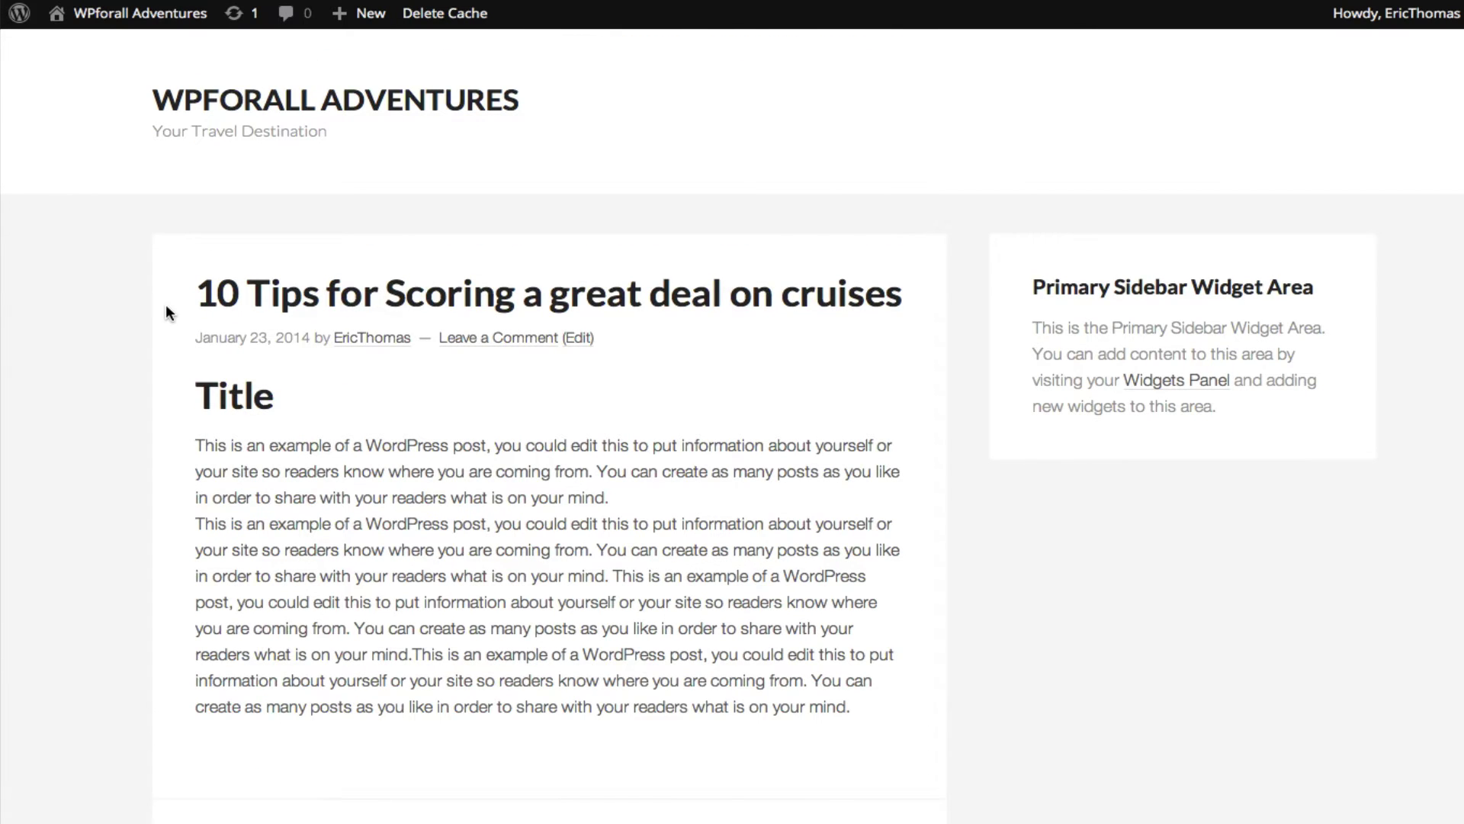
click(297, 295)
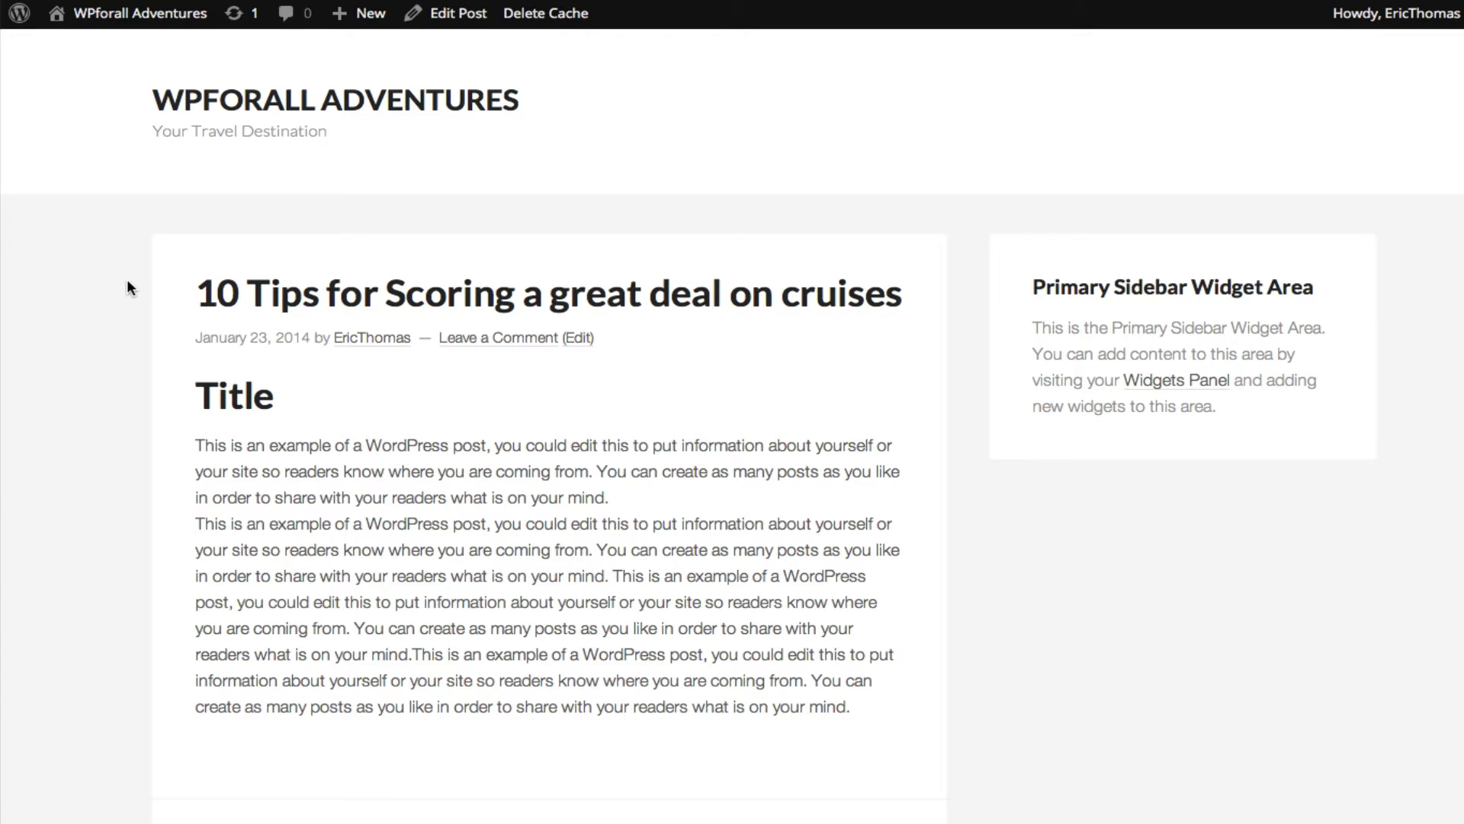
scroll(63, 301, down, 6)
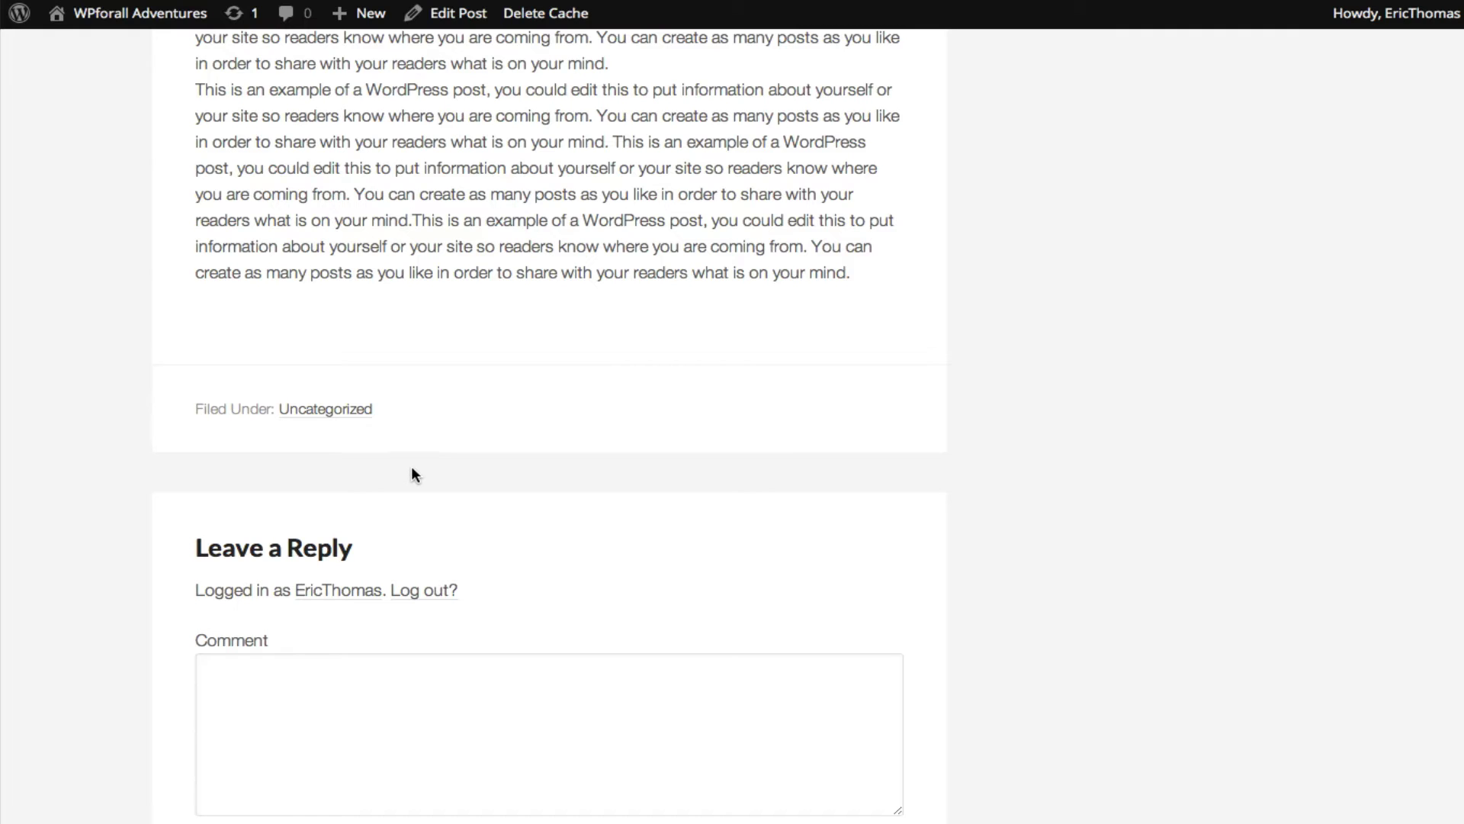
scroll(405, 464, up, 6)
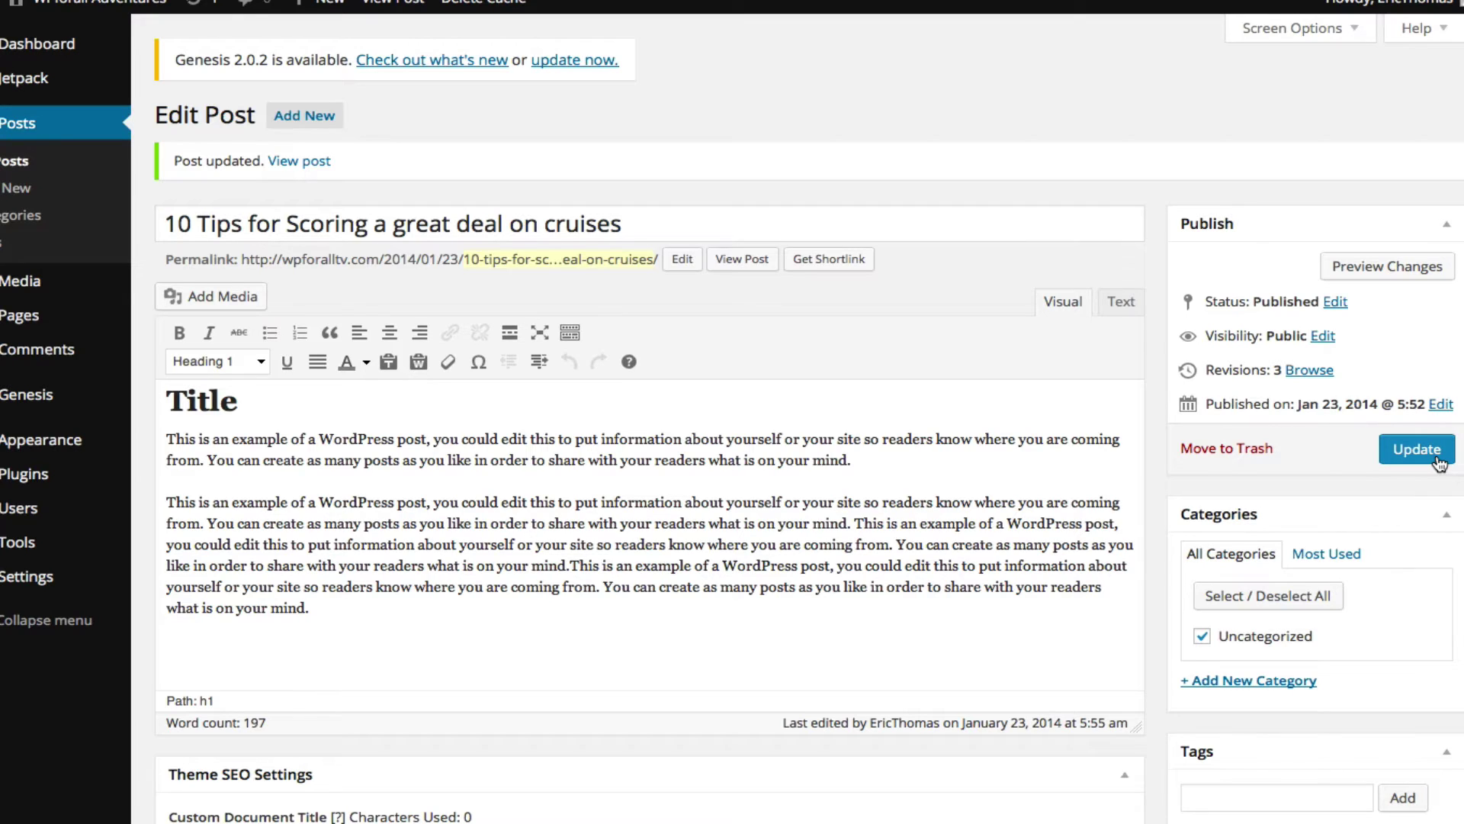
- Append 'test.' to the end of the first paragraph and update the post
click(969, 459)
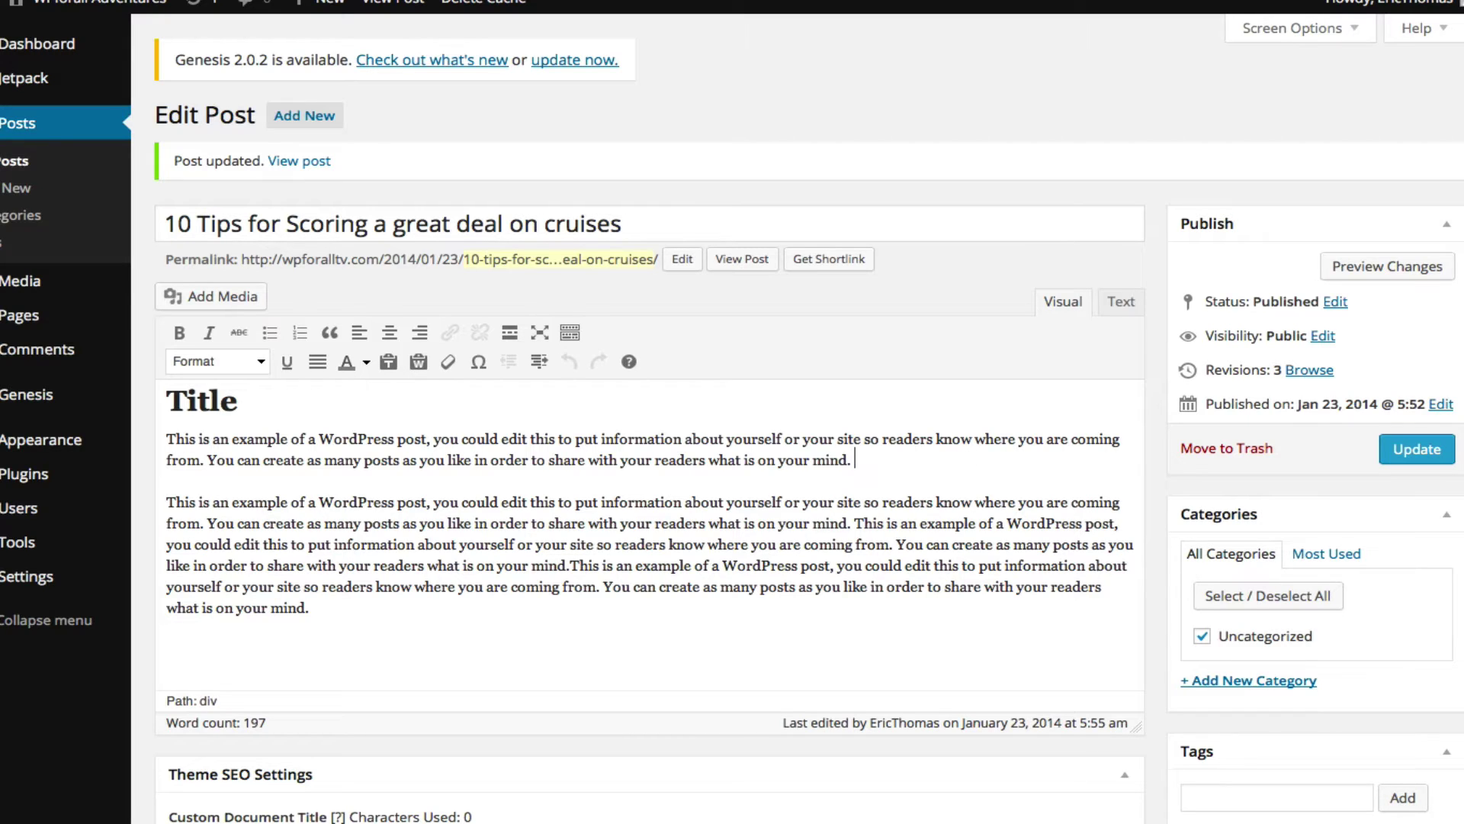
text(test.)
click(1410, 455)
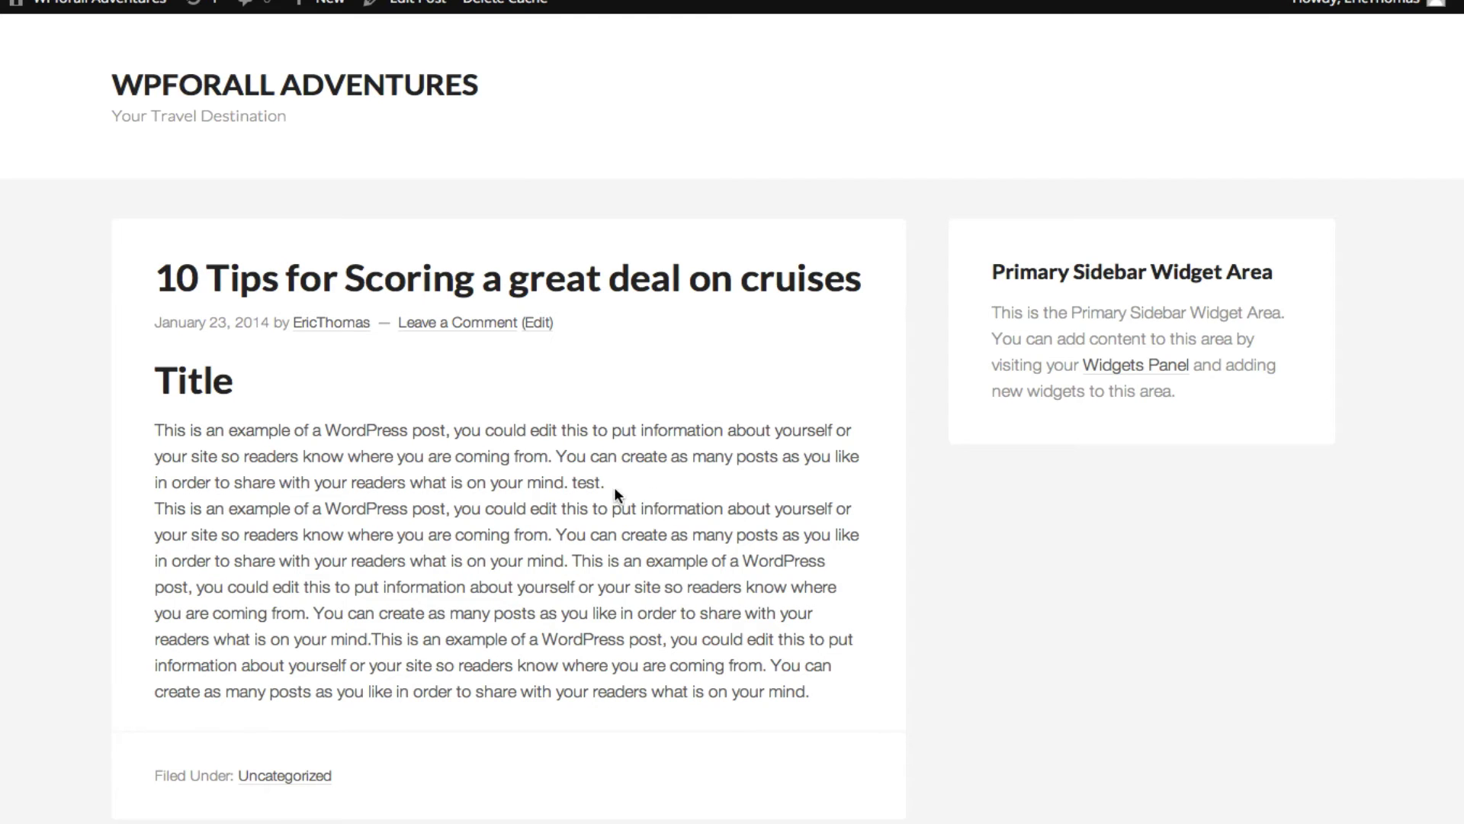
- Confirm the new word on the live post, then return to the edit screen
drag(569, 482, 618, 488)
click(829, 489)
click(799, 4)
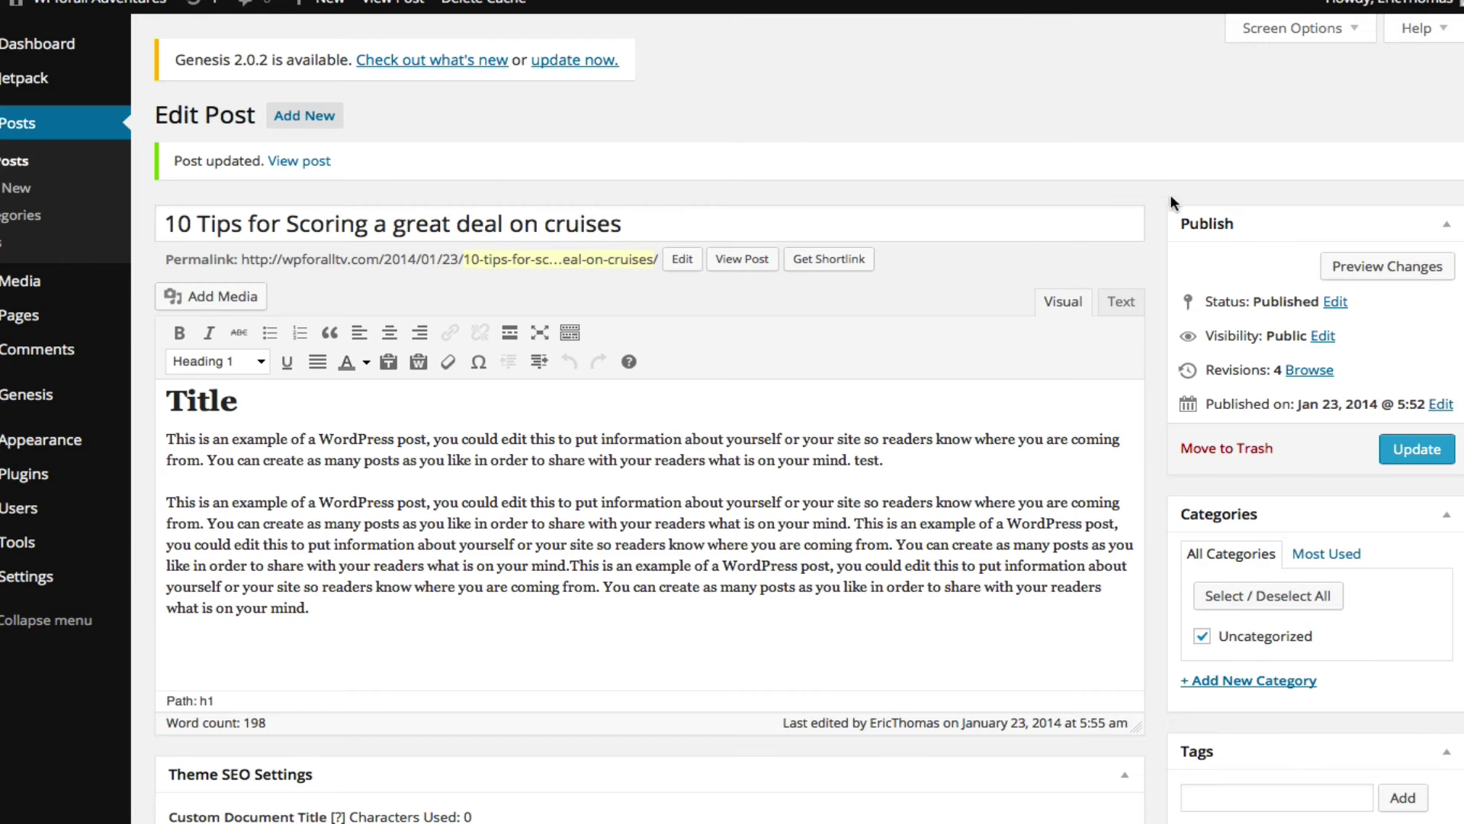
scroll(1159, 287, down, 5)
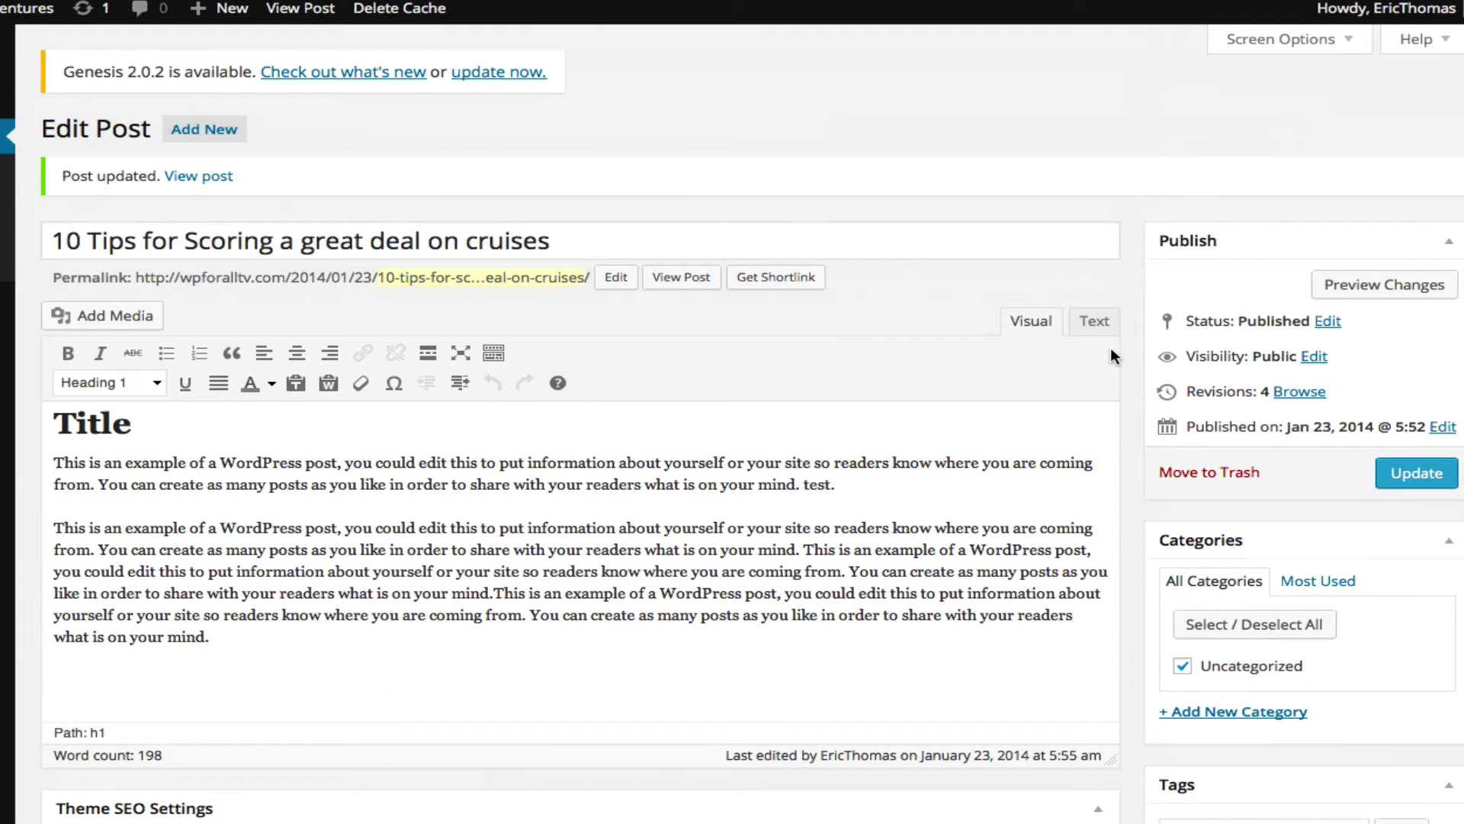
- Untick Uncategorized in the post's Categories box
scroll(1121, 515, down, 2)
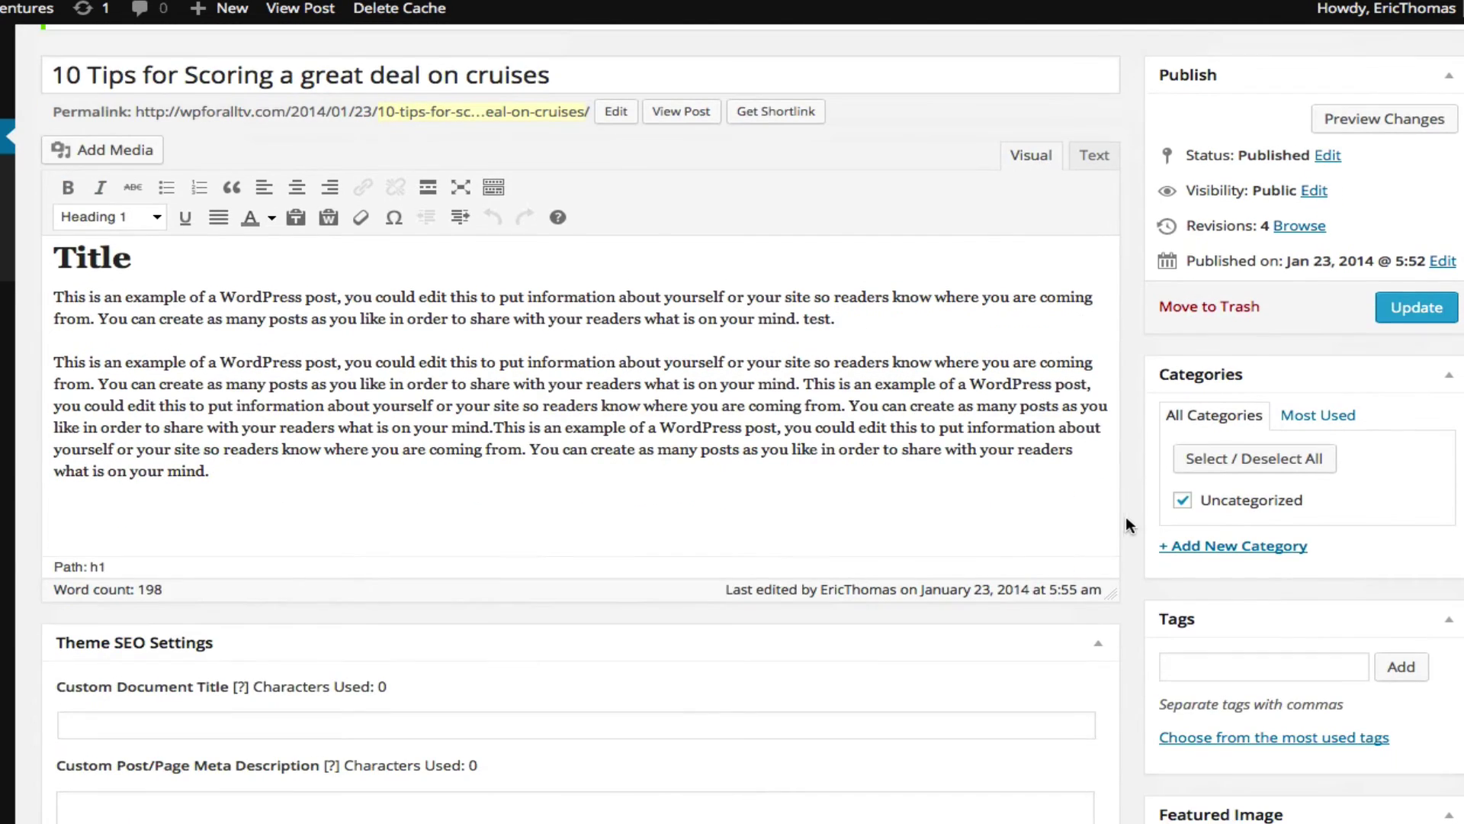
click(1188, 501)
- Create a 'Cruise Deals' category for the post, leaving its parent category unchanged
click(1203, 547)
scroll(1151, 557, down, 1)
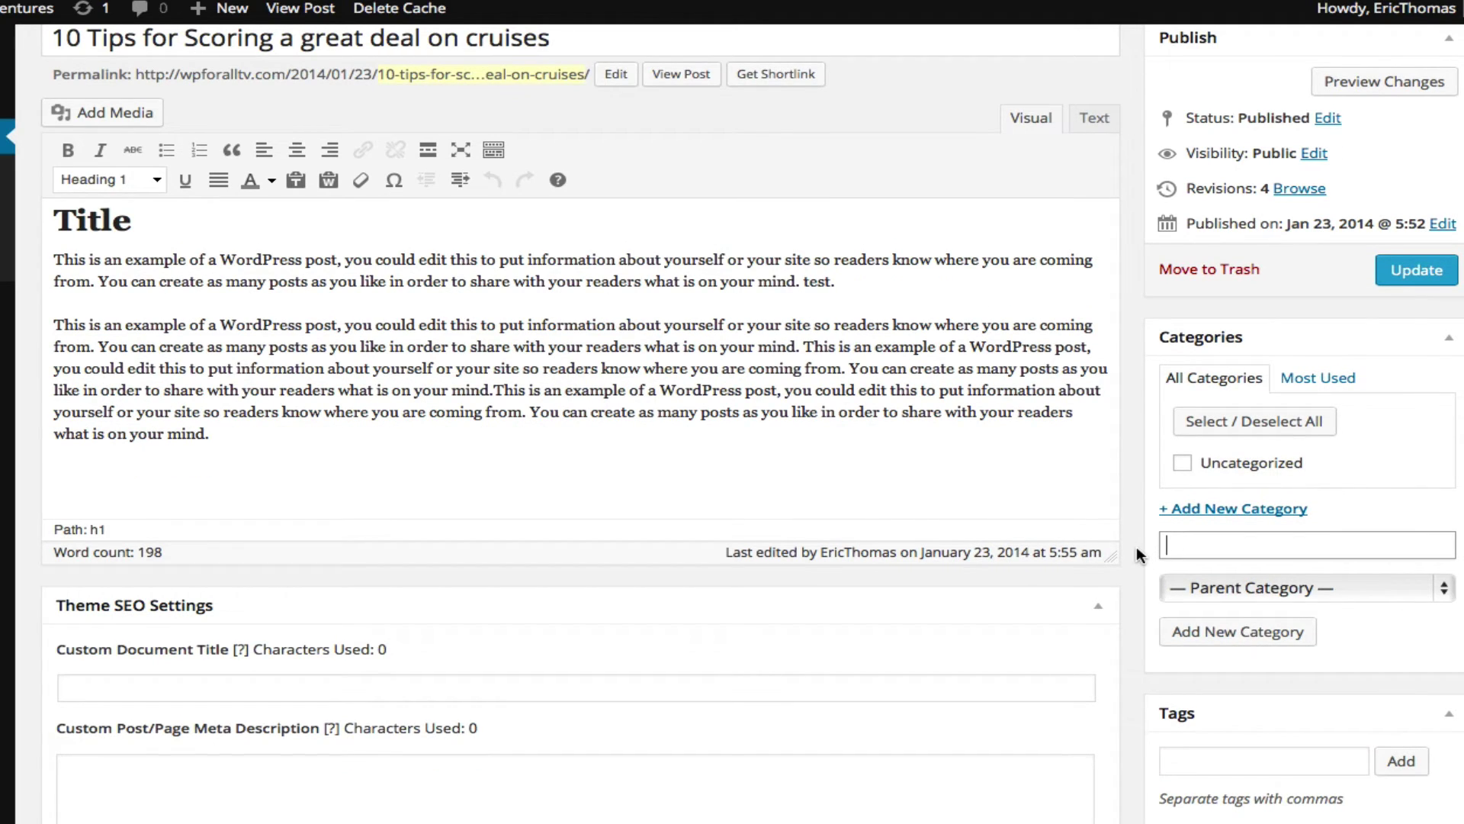
text(Cruise Deals)
click(1277, 642)
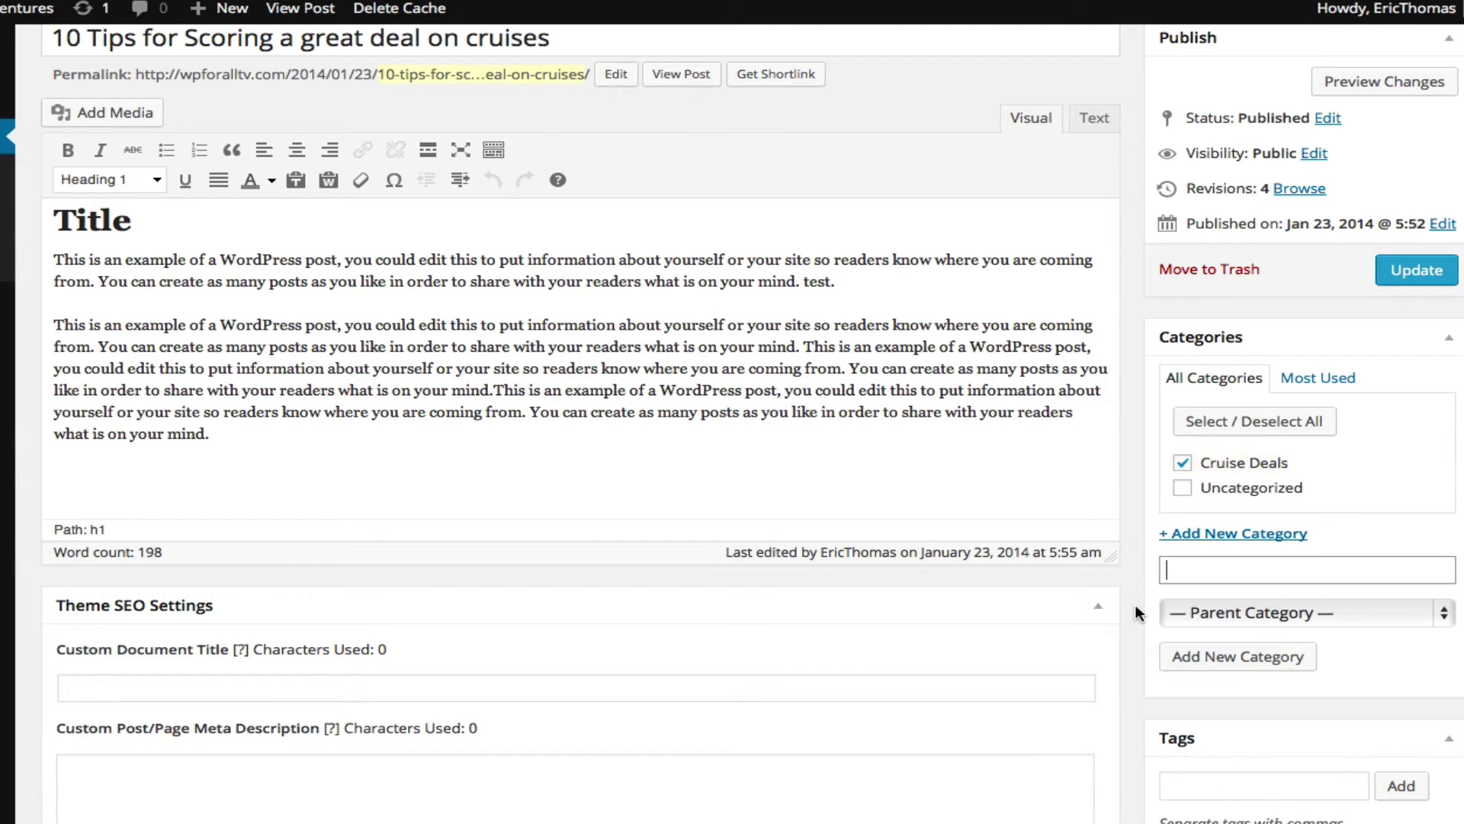
click(1241, 610)
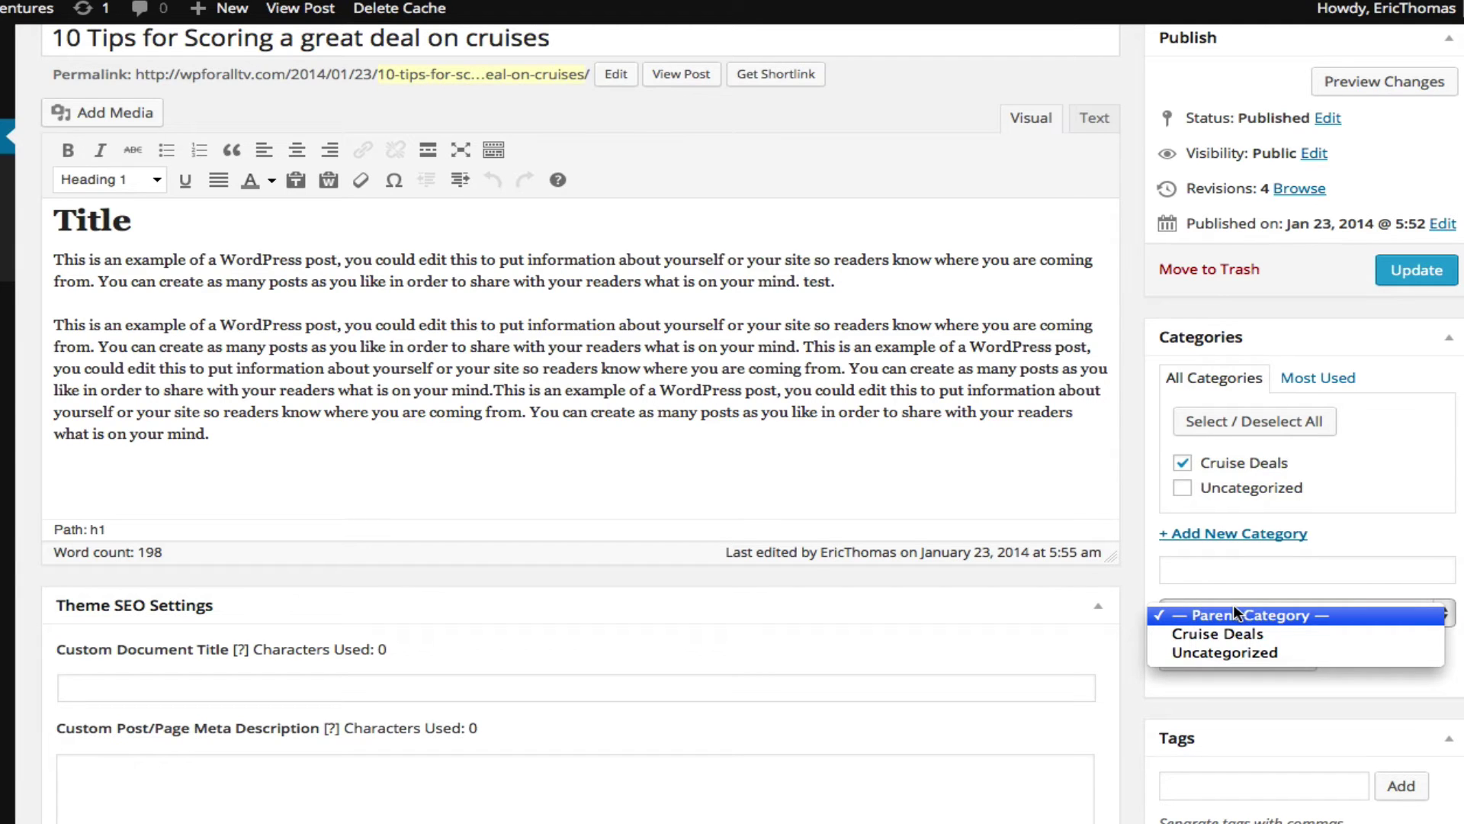
click(1136, 578)
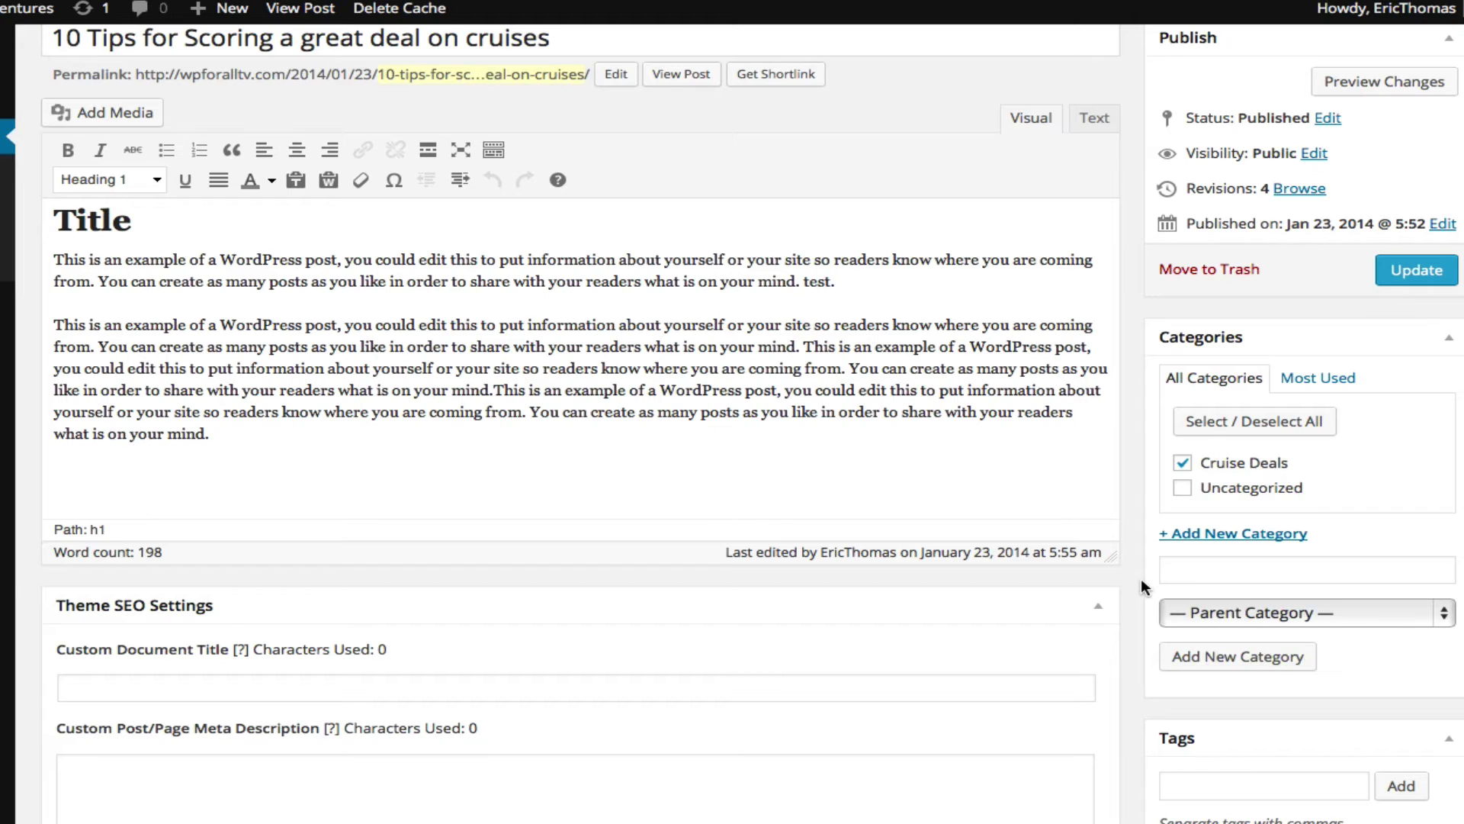
- Tag the post with carnival, top 10 and saving money on cruises
scroll(1140, 578, down, 4)
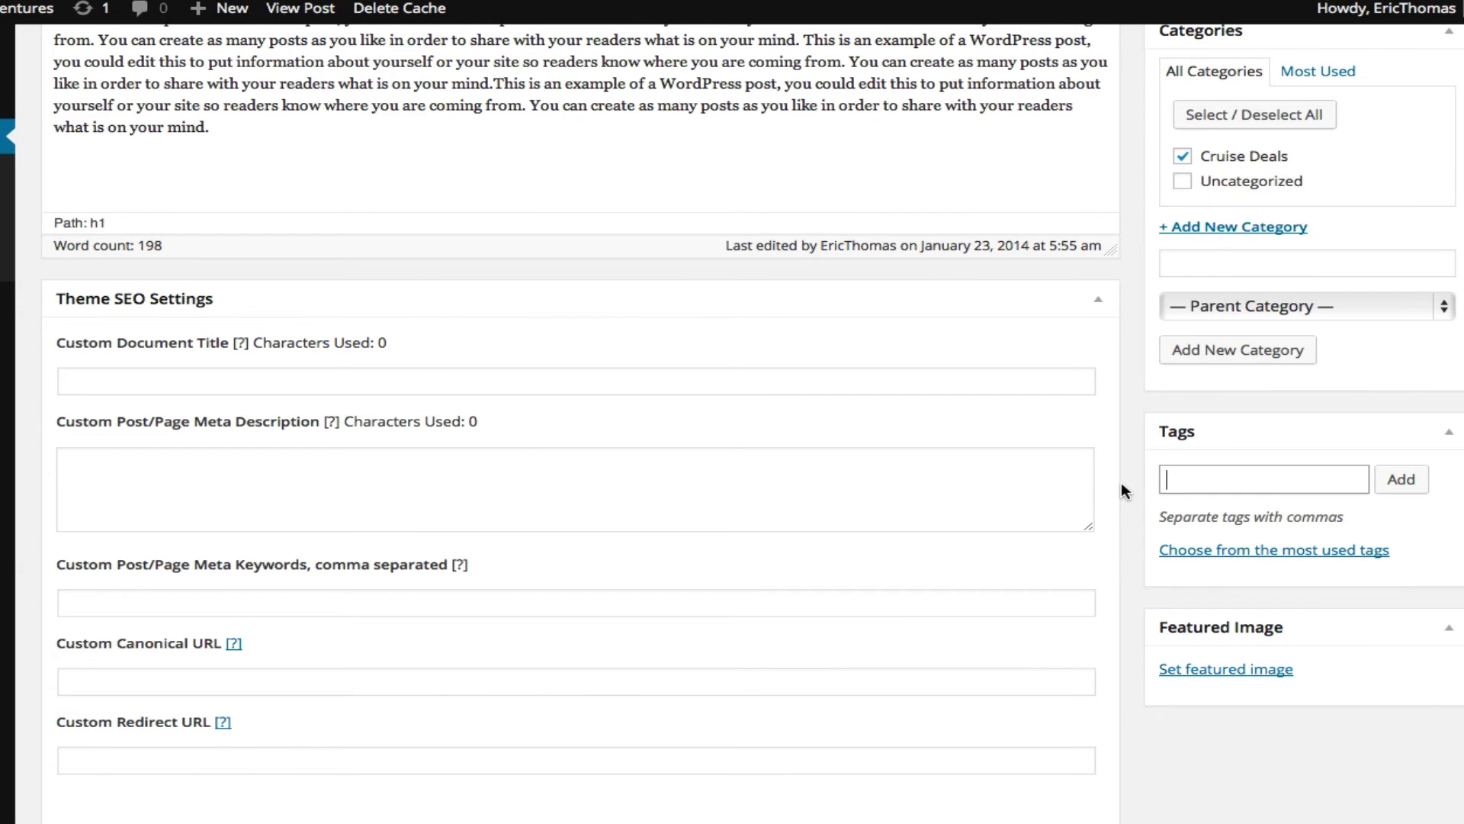
text(carnival)
key(Return)
text(t)
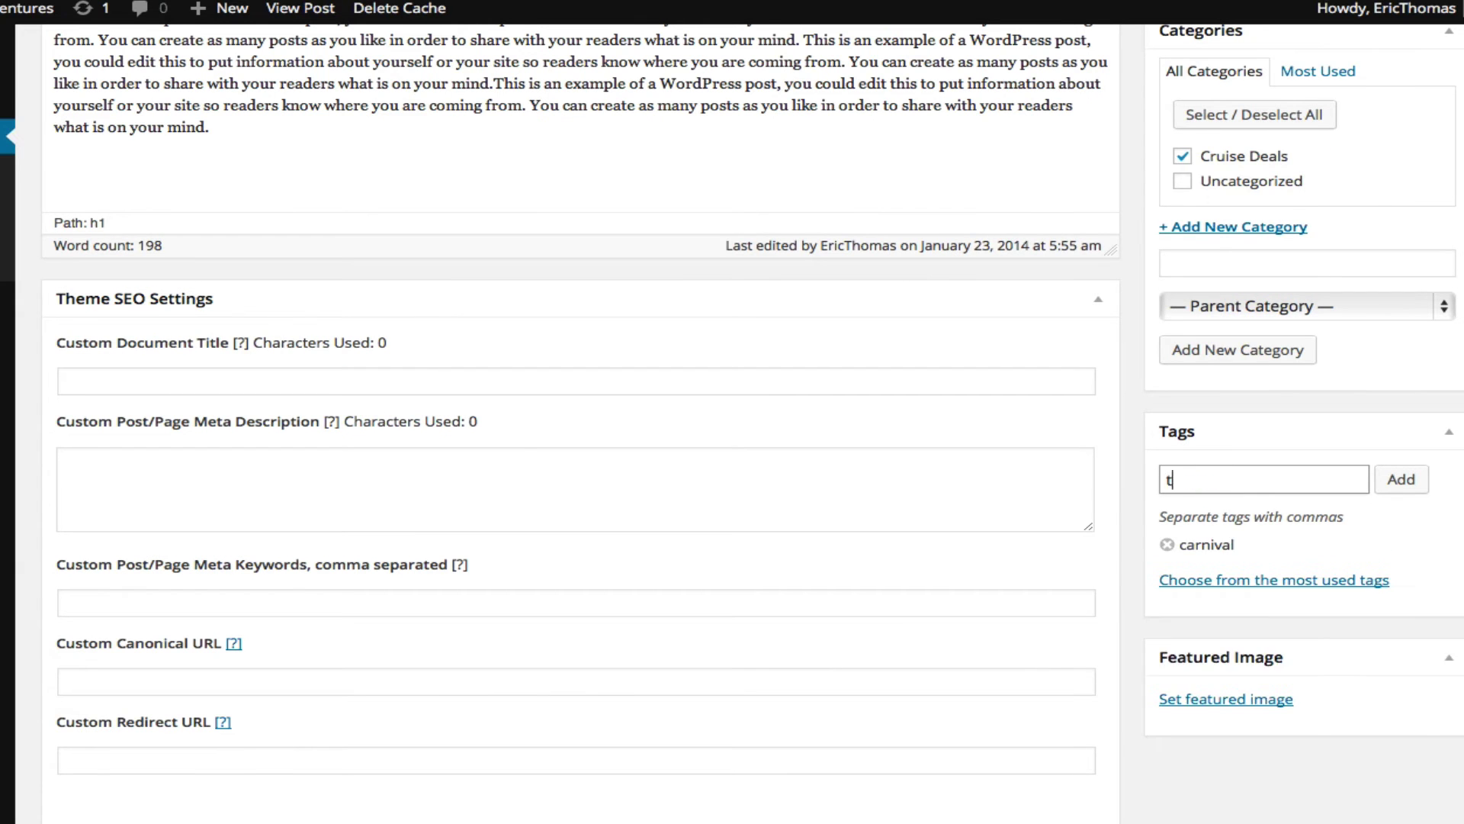
text(op 10)
key(Return)
text(save)
key(BackSpace)
text(ing money o)
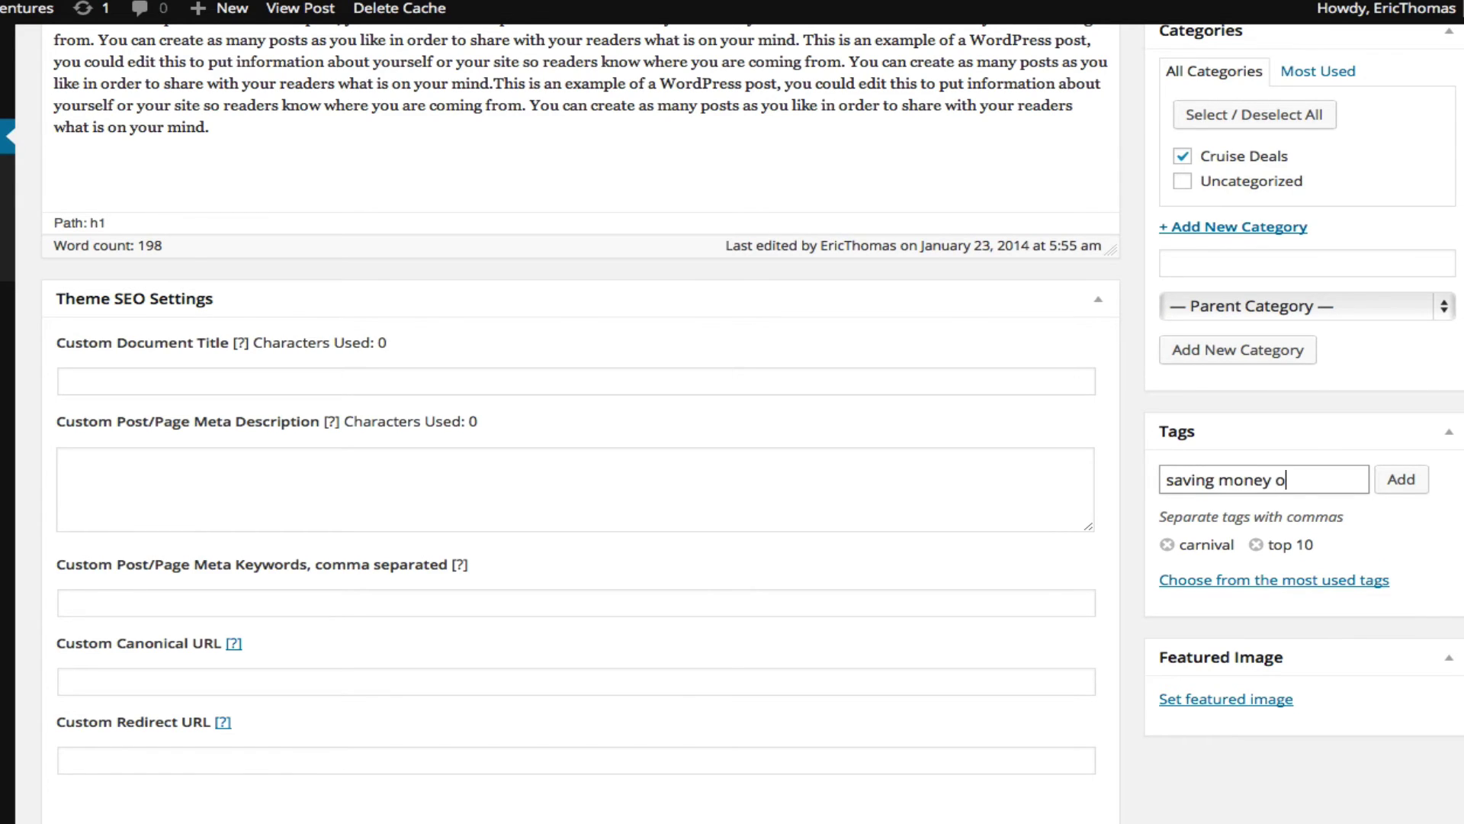
text(n cruises)
key(Return)
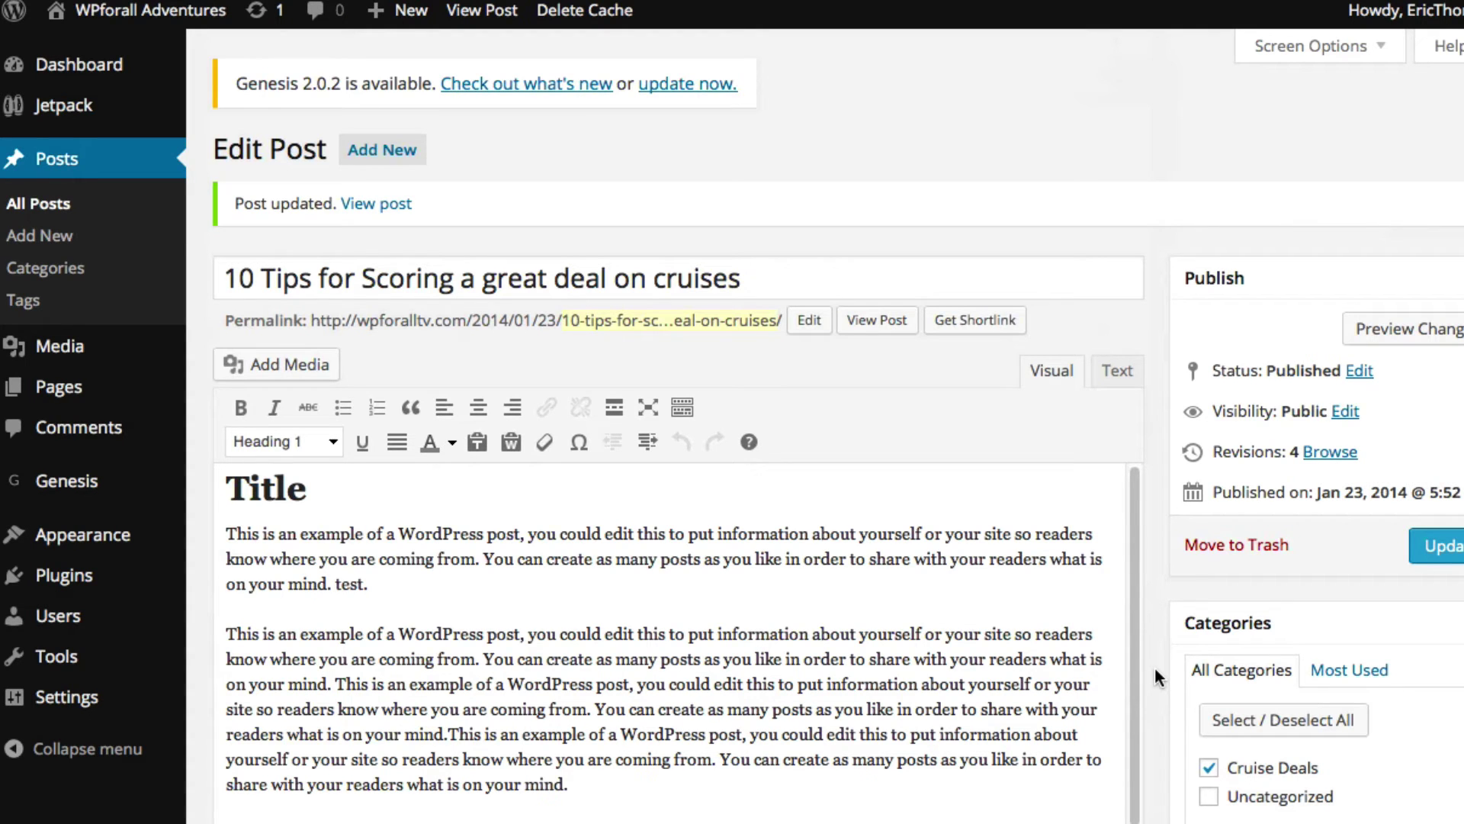
scroll(1154, 671, down, 14)
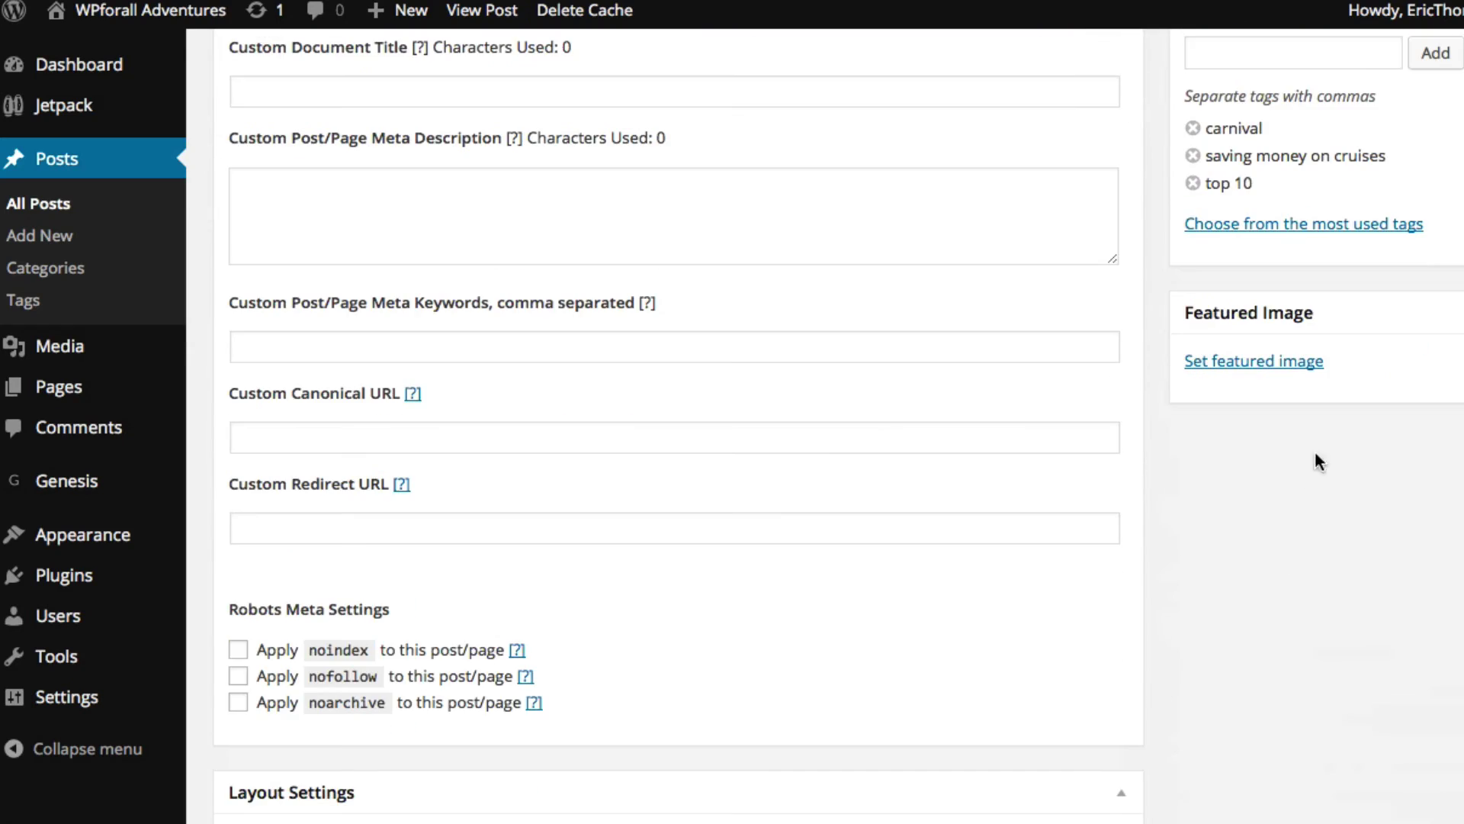
- Open the featured image picker, view the Media Library, then return to Upload Files
click(1305, 374)
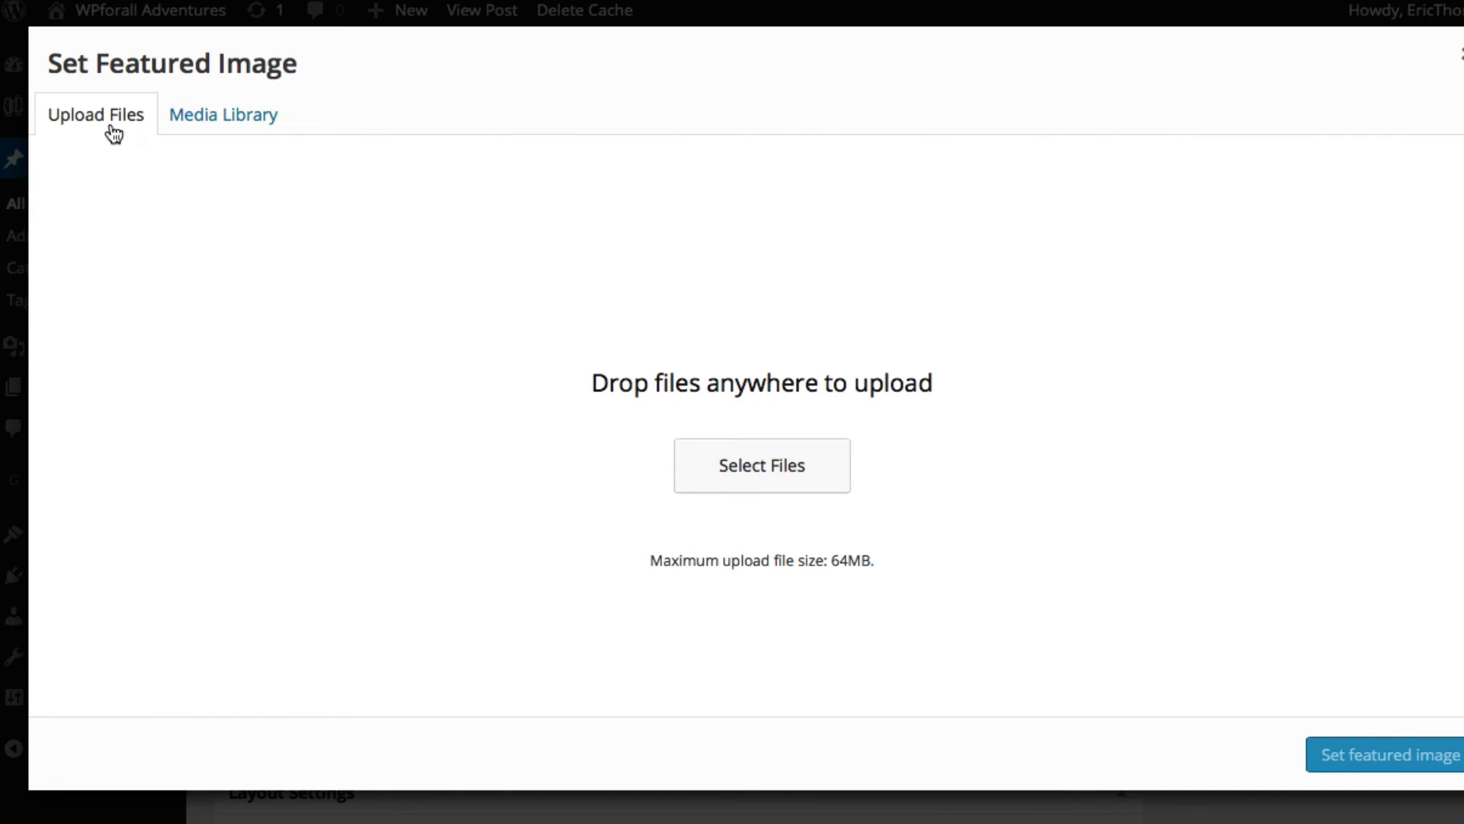
click(230, 130)
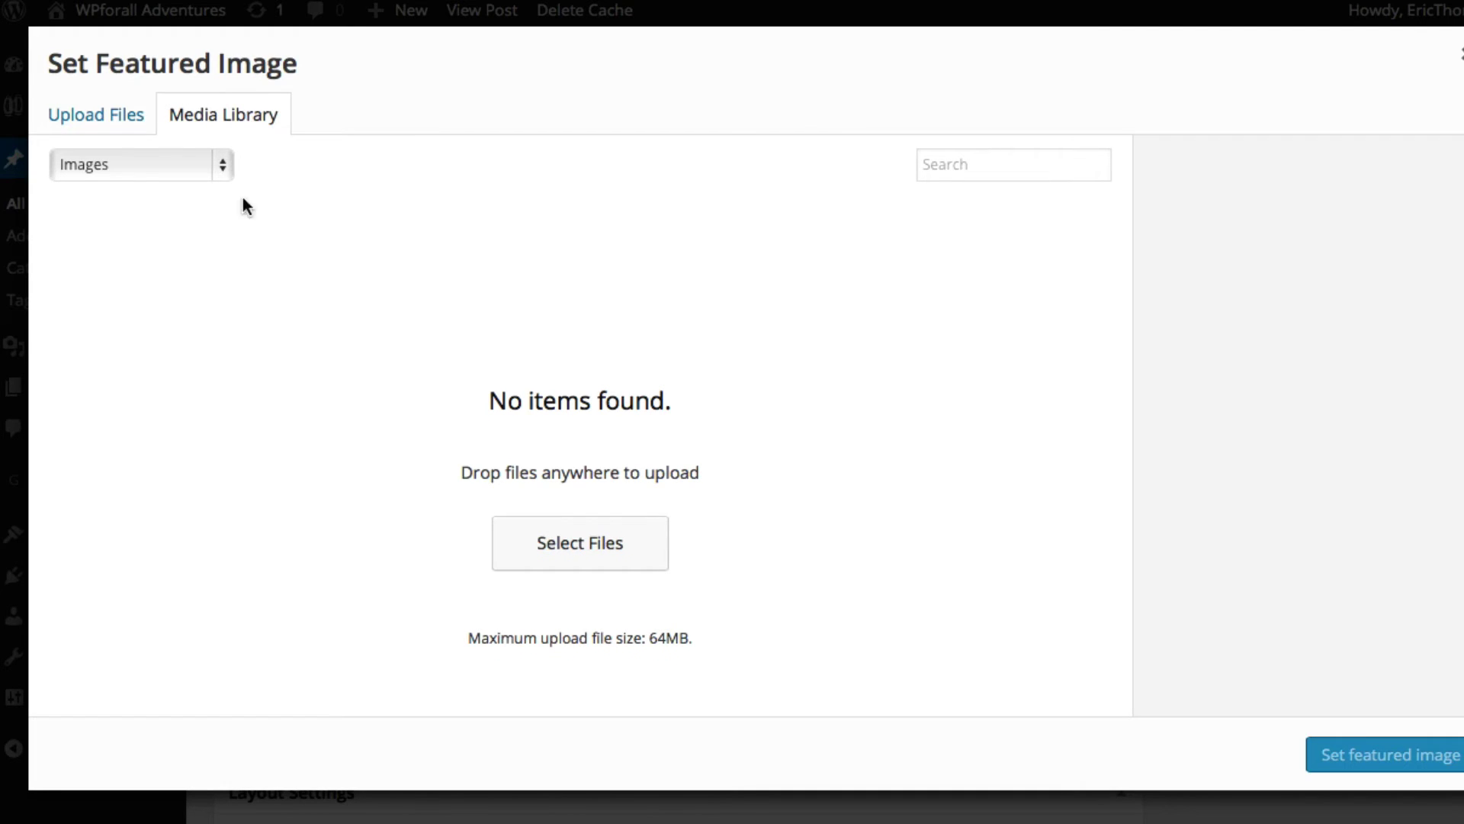
click(129, 124)
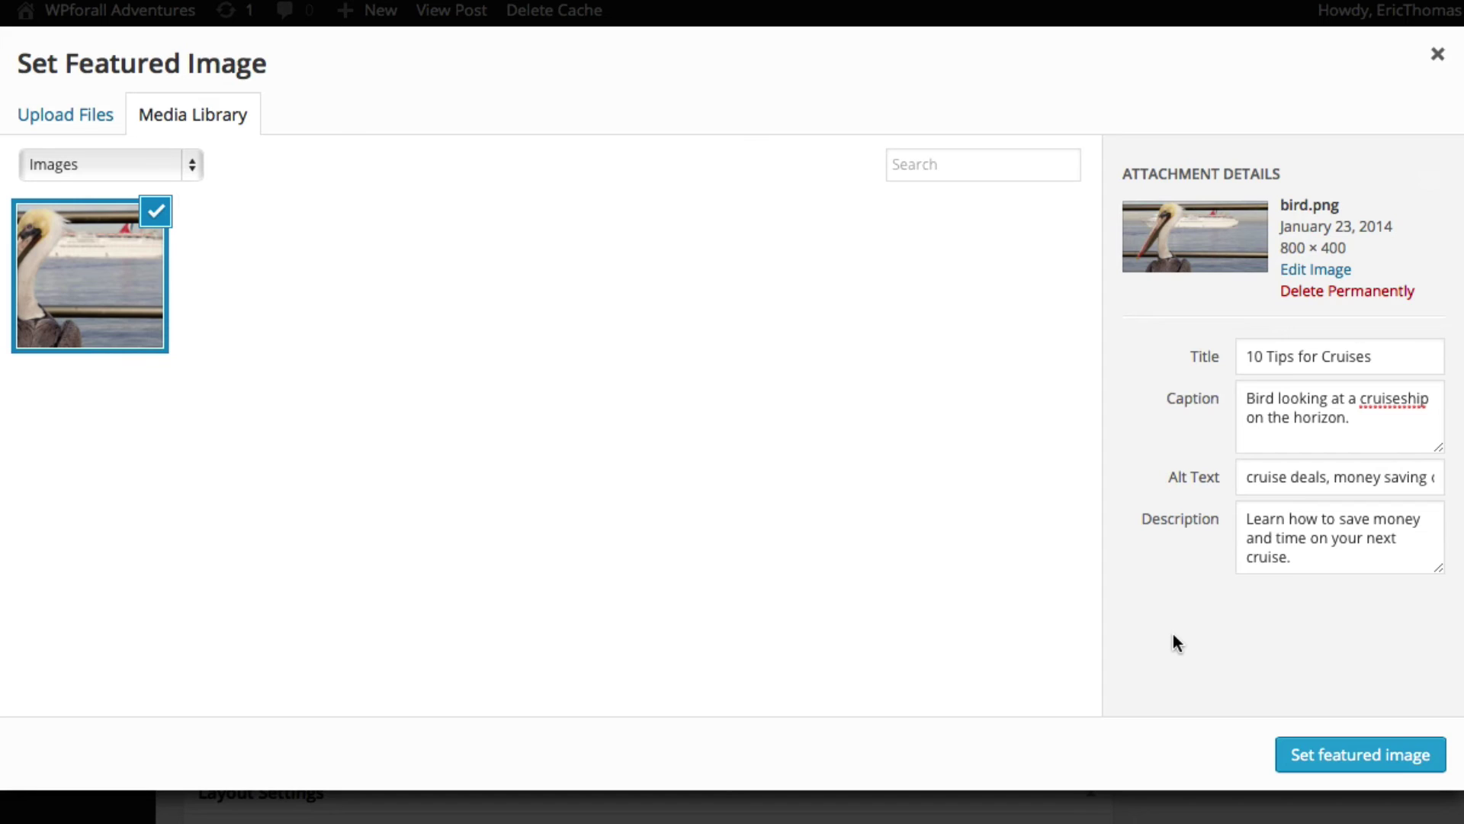
- Delete all text from the pelican image's Caption field
key(super+a)
key(BackSpace)
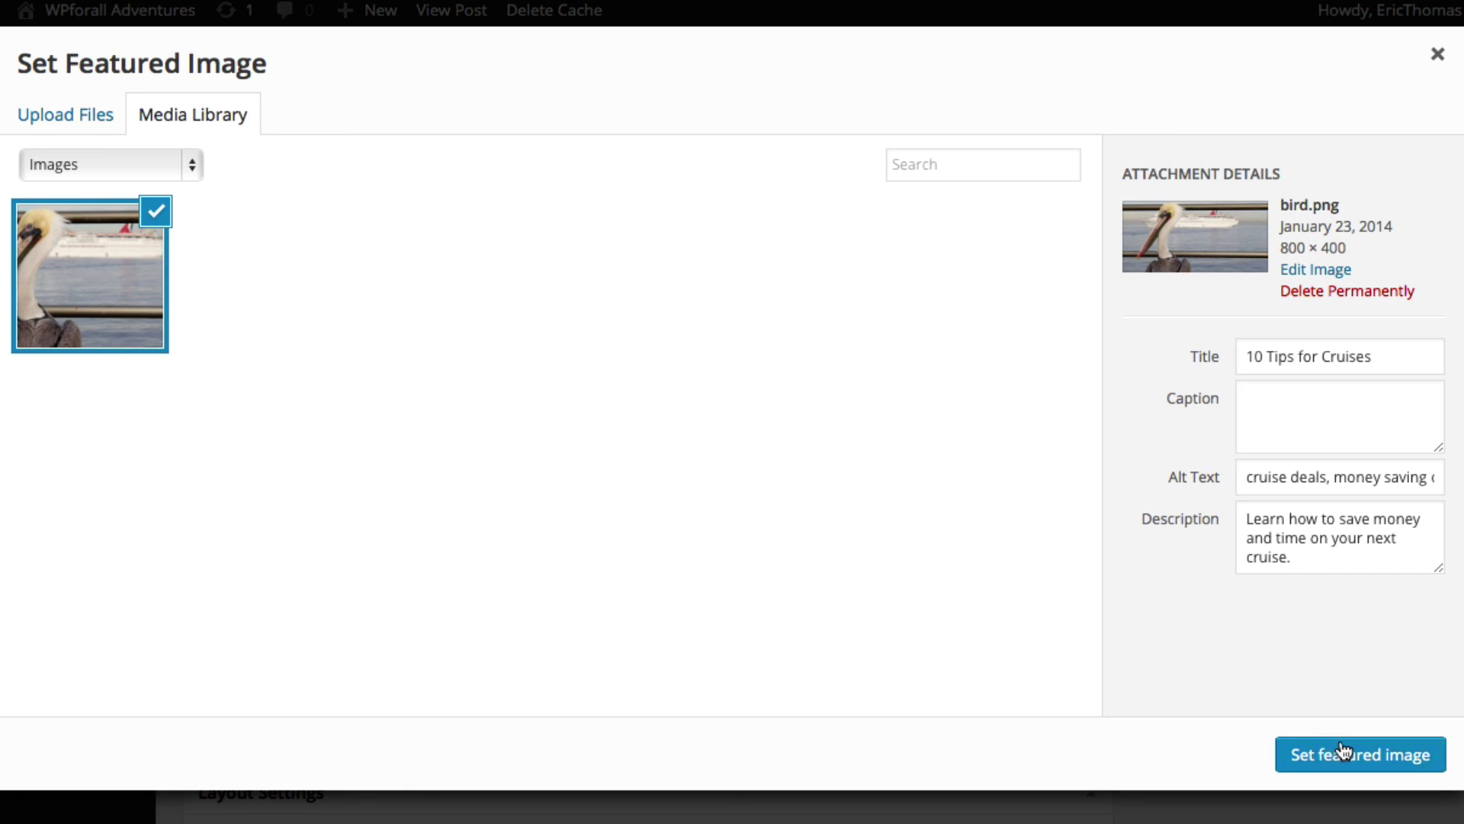
- Set the pelican as the featured image, update the post, and view the live page
click(1344, 754)
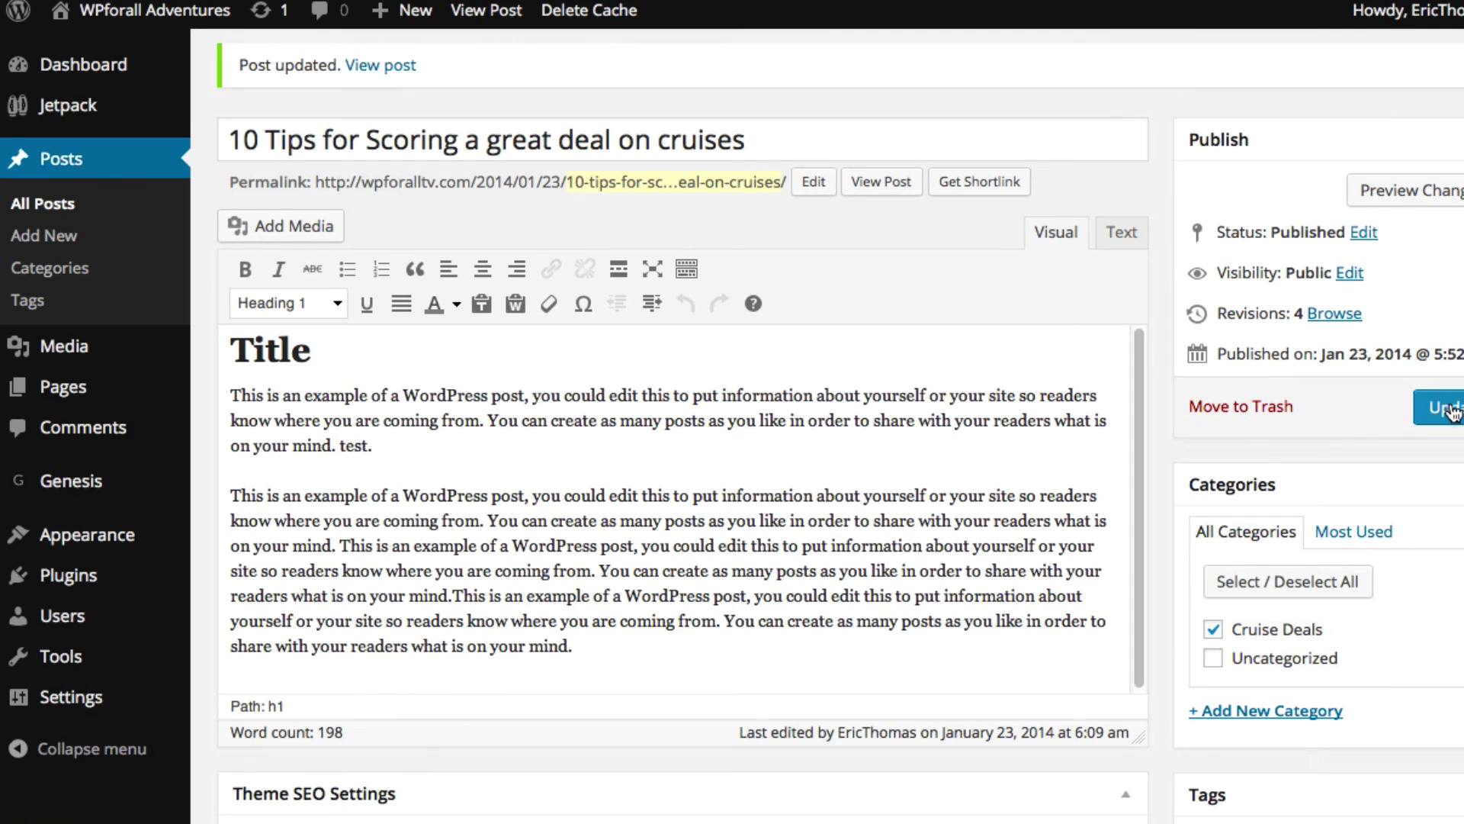
click(1451, 412)
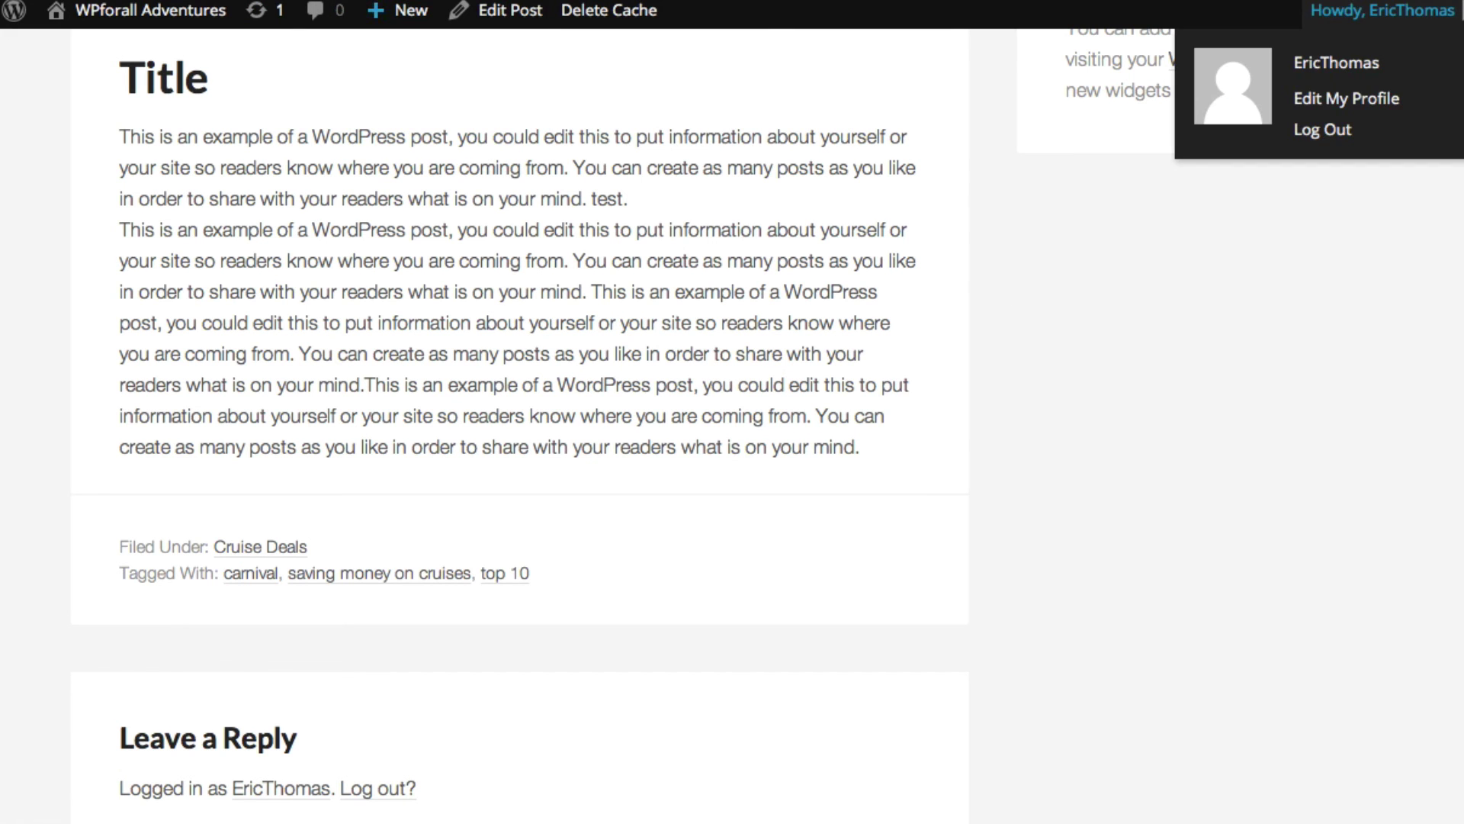
scroll(1054, 440, up, 5)
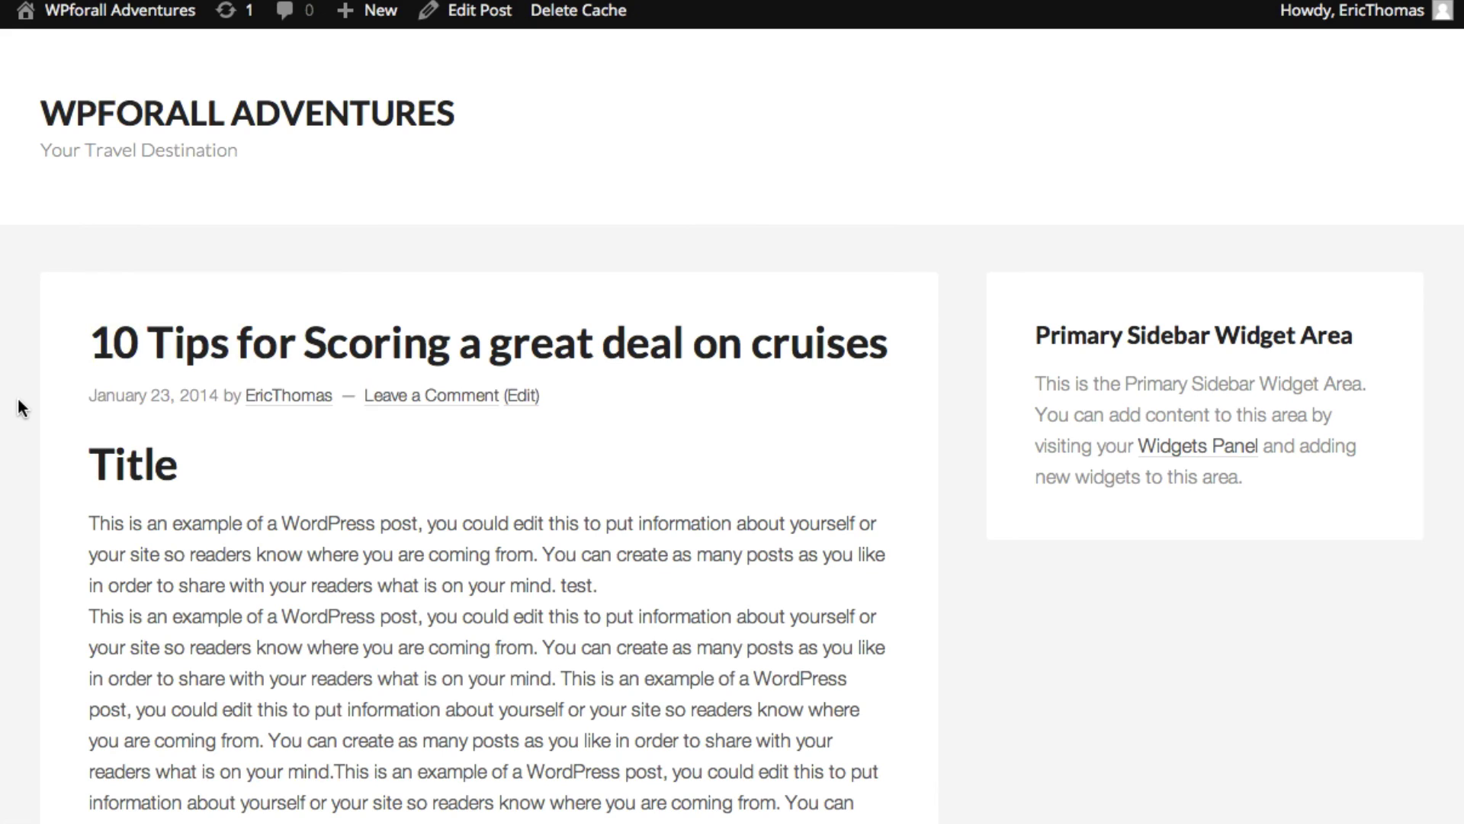
- Go to the WPFORALL ADVENTURES home page and find the cruise tips post with its pelican image
click(179, 122)
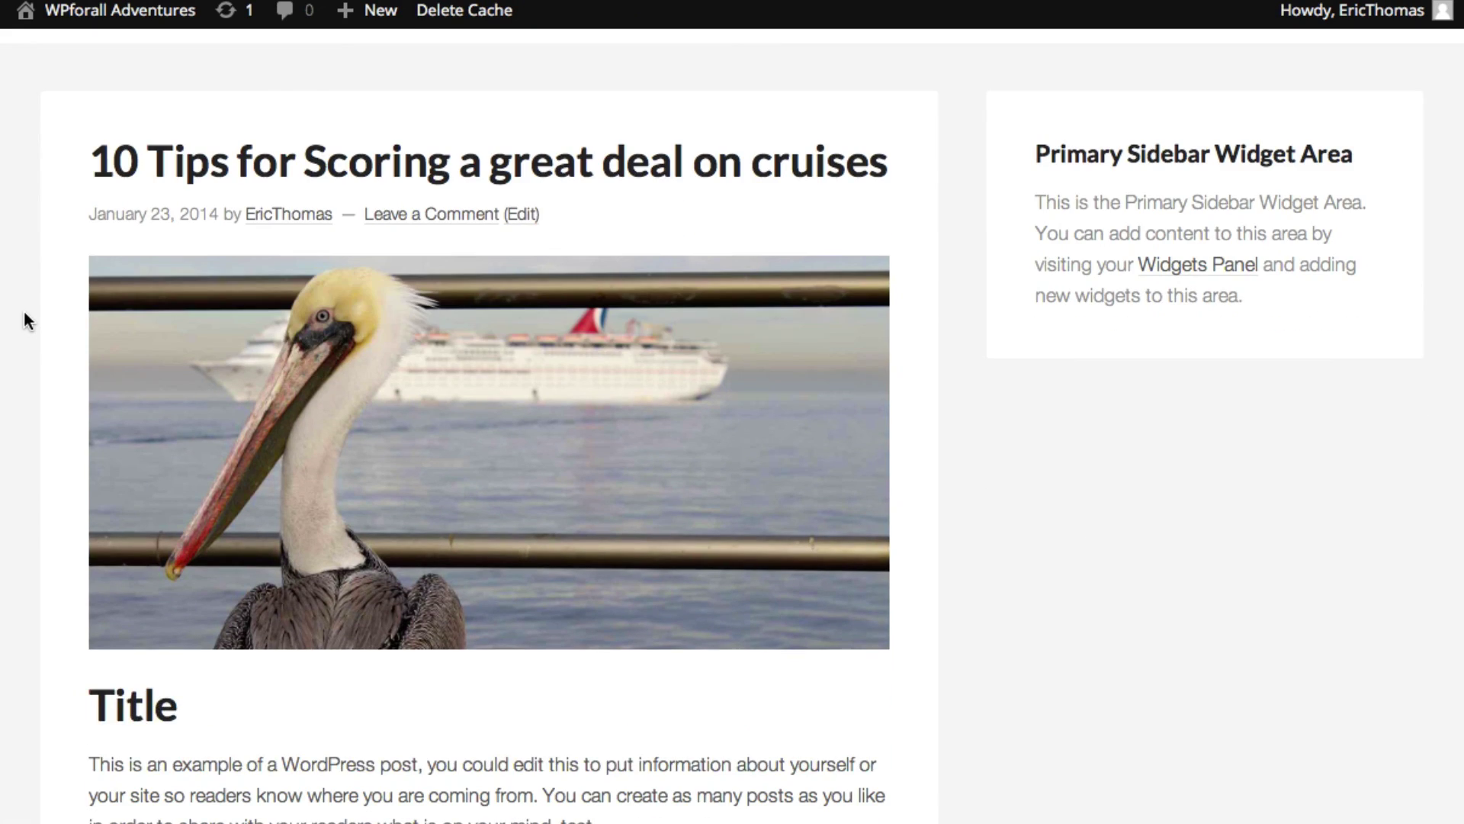
scroll(21, 287, down, 1)
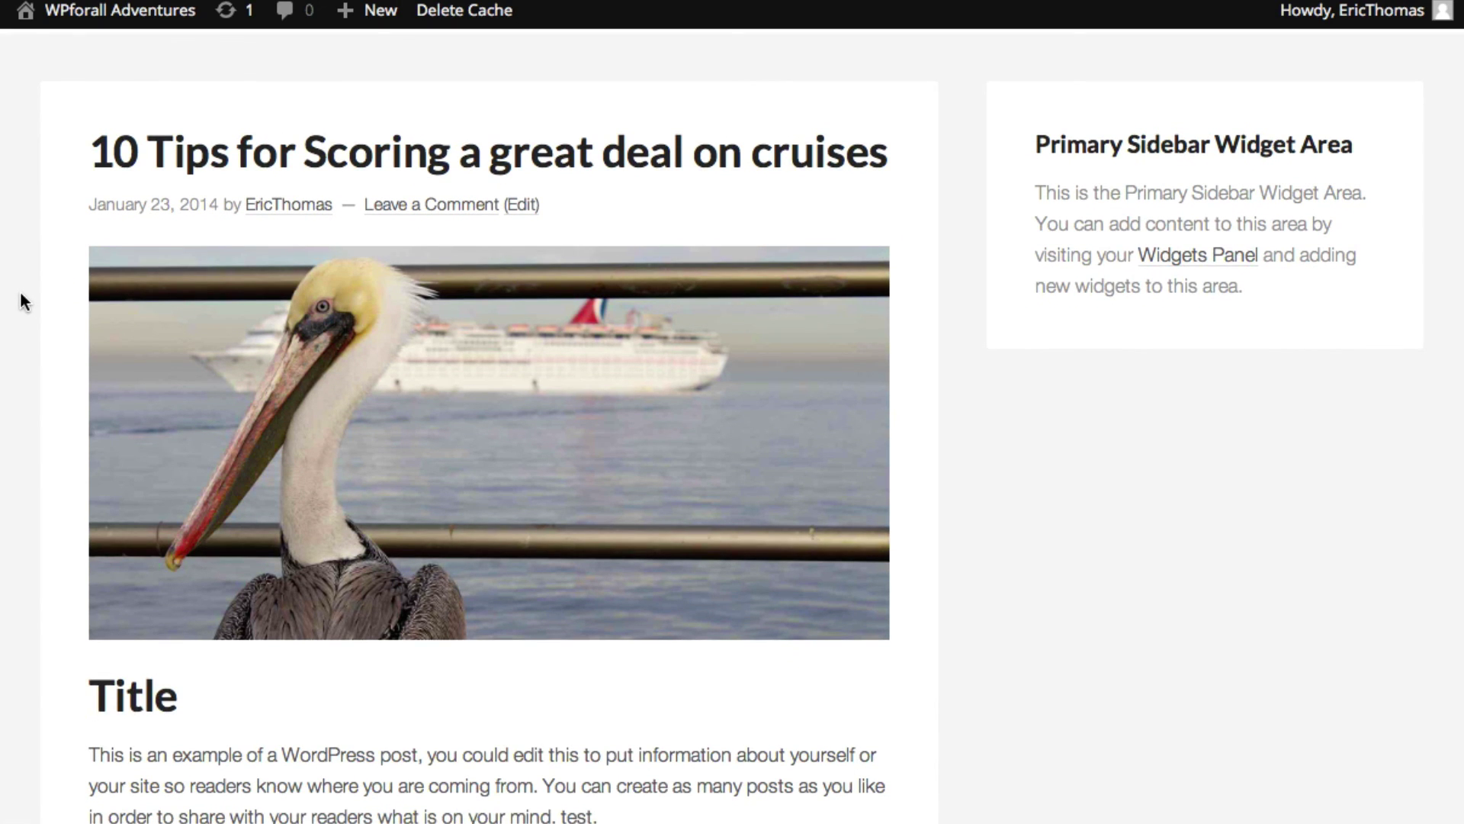
scroll(23, 305, down, 3)
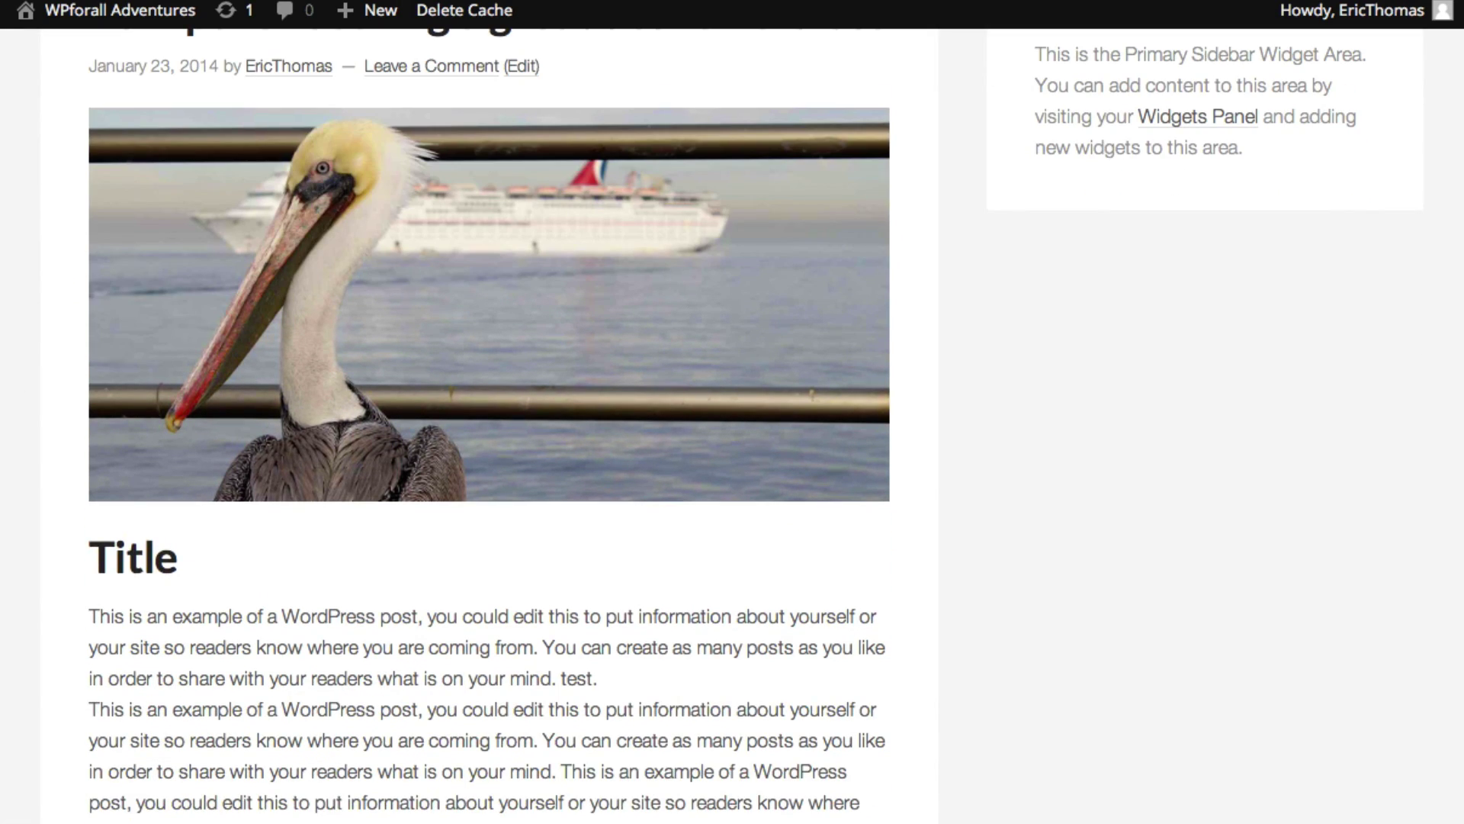